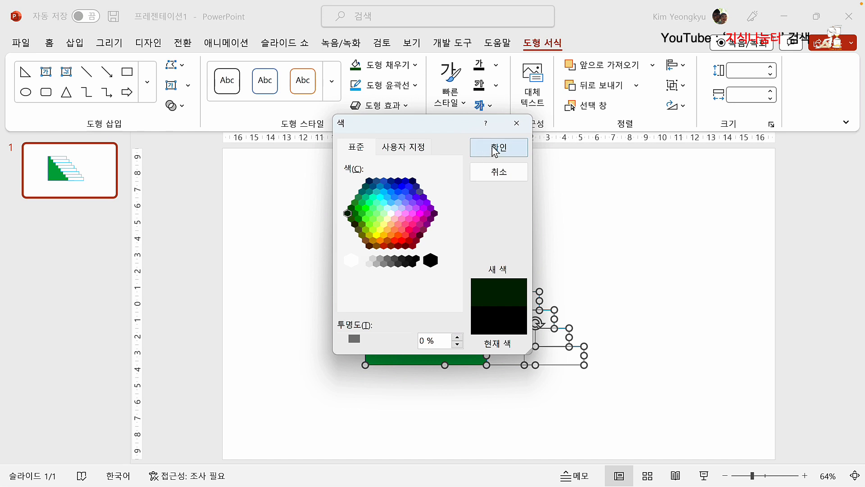
# Apply the very dark green outline colour to the selected staircase shapes, and group all of them into one object
pyautogui.click(474, 155)
pyautogui.click(639, 283)
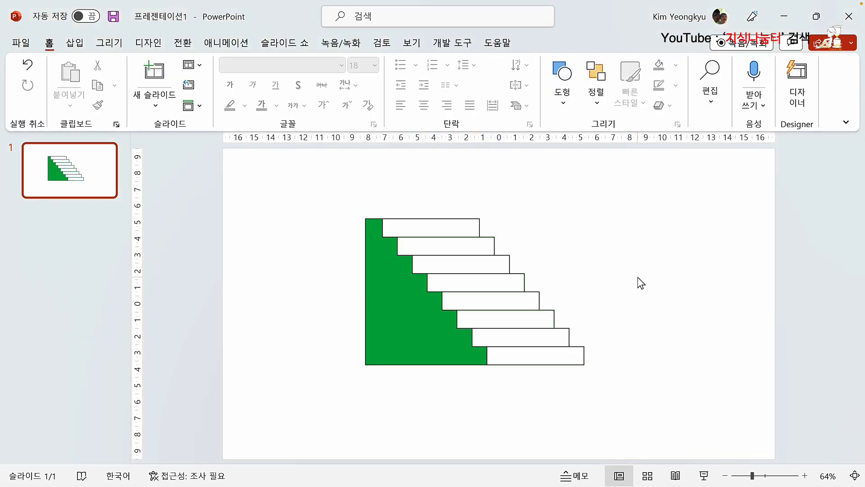
pyautogui.moveTo(290, 185); pyautogui.dragTo(653, 411)
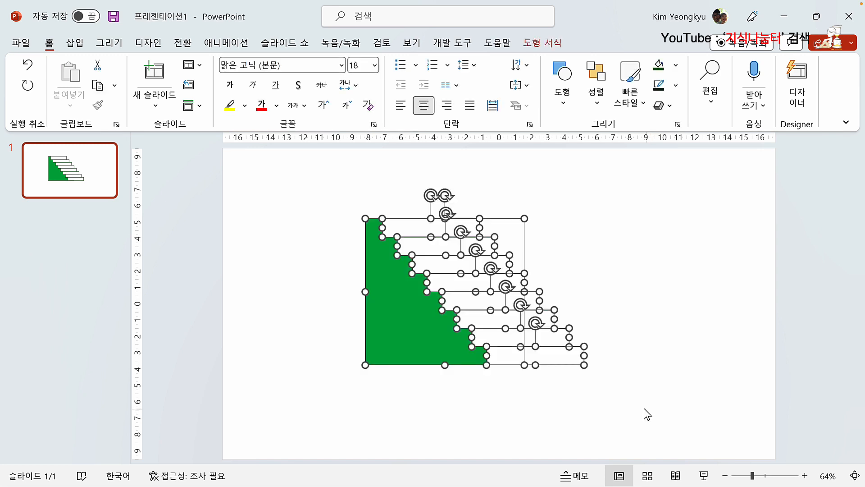
pyautogui.rightClick(385, 221)
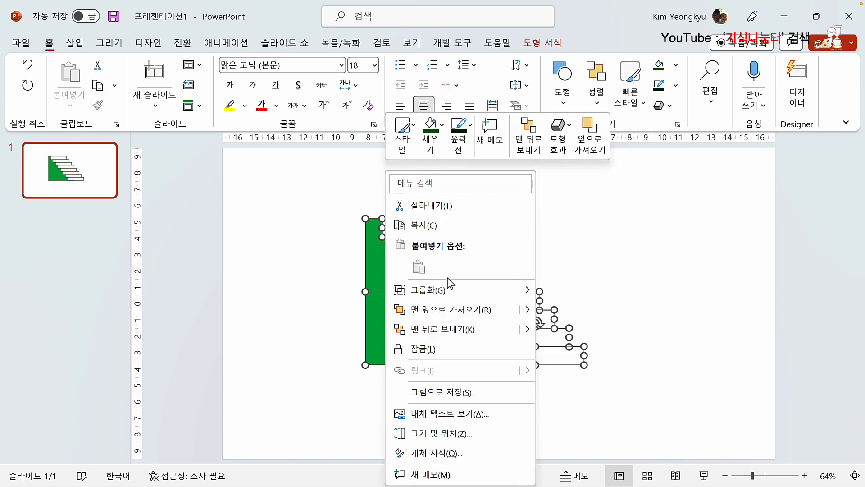
pyautogui.moveTo(456, 292)
pyautogui.click(574, 294)
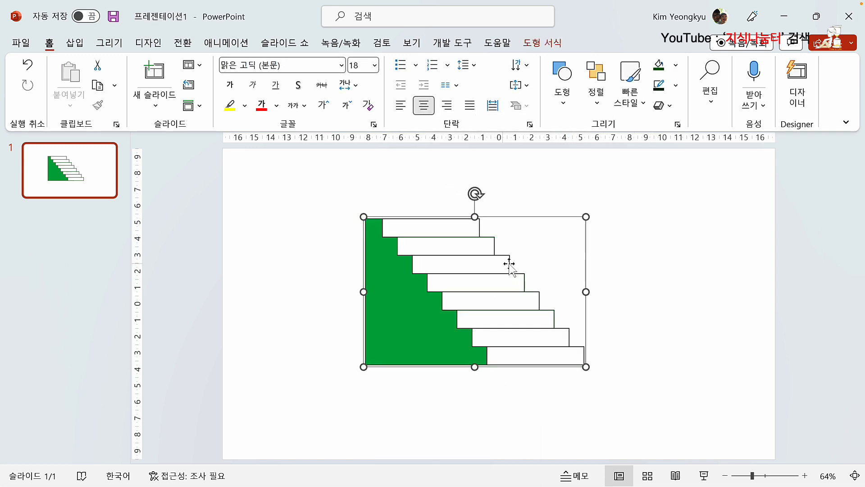
# Move the staircase group to the slide's lower-left area and enlarge it to extend slightly past the slide's centre
pyautogui.moveTo(436, 293); pyautogui.dragTo(310, 369)
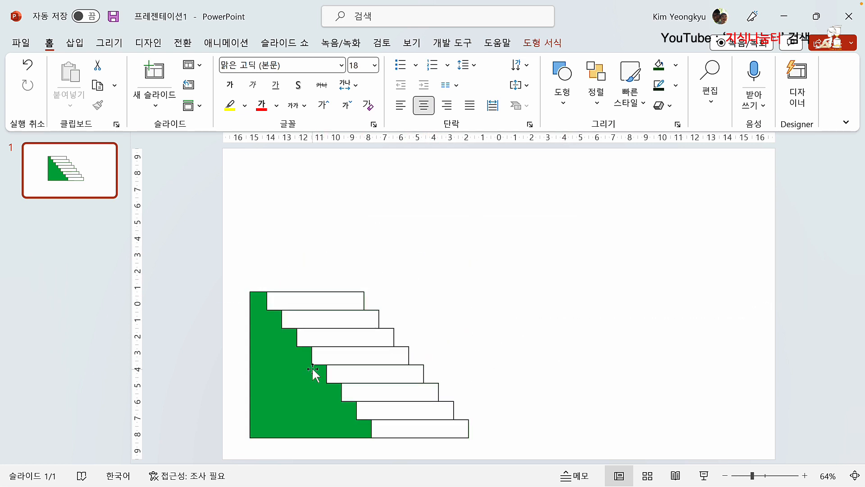
pyautogui.moveTo(470, 290); pyautogui.dragTo(501, 268)
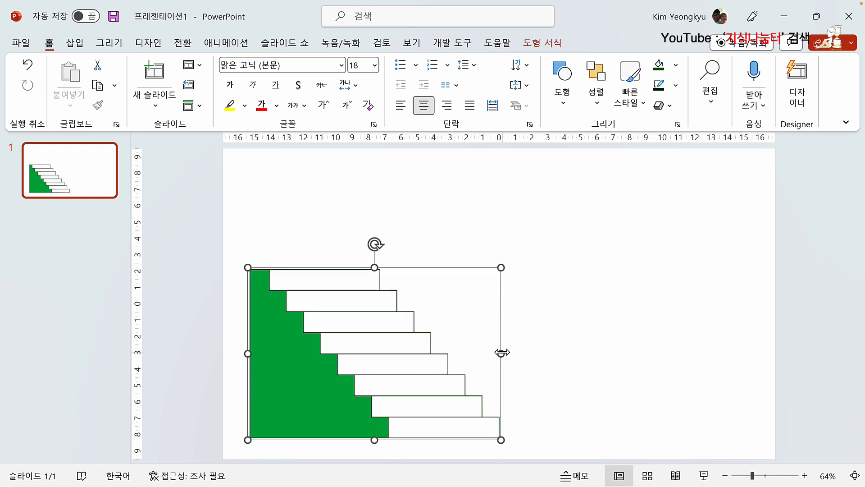
pyautogui.moveTo(501, 353)
pyautogui.mouseDown()
pyautogui.moveTo(561, 350)
pyautogui.moveTo(490, 348)
pyautogui.moveTo(545, 350)
pyautogui.moveTo(498, 347)
pyautogui.moveTo(513, 349)
pyautogui.mouseUp()
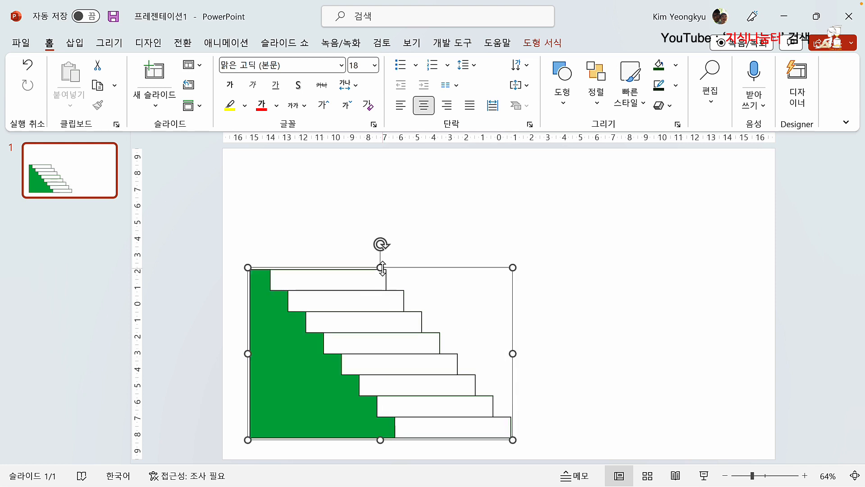
pyautogui.moveTo(383, 268)
pyautogui.mouseDown()
pyautogui.moveTo(382, 246)
pyautogui.moveTo(382, 260)
pyautogui.mouseUp()
pyautogui.click(499, 344)
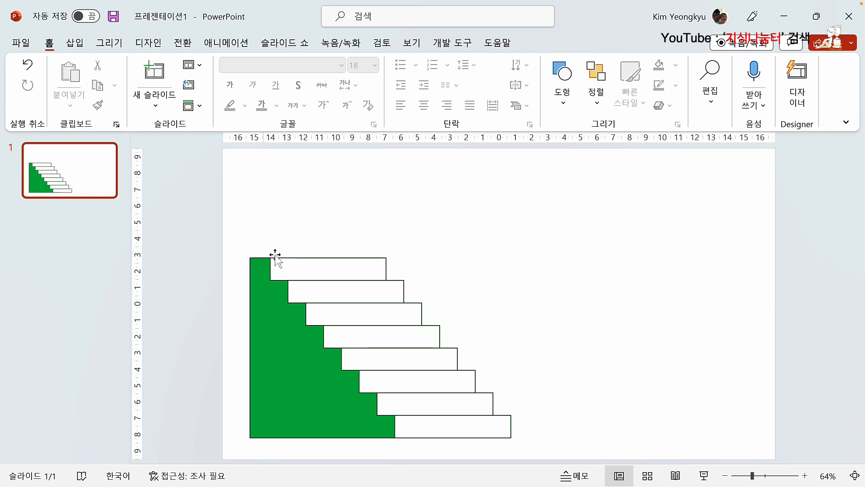
# Draw a rectangle about 4.06 cm high and 2.33 cm wide standing on the staircase's upper-left end, and fill it light green
pyautogui.click(75, 43)
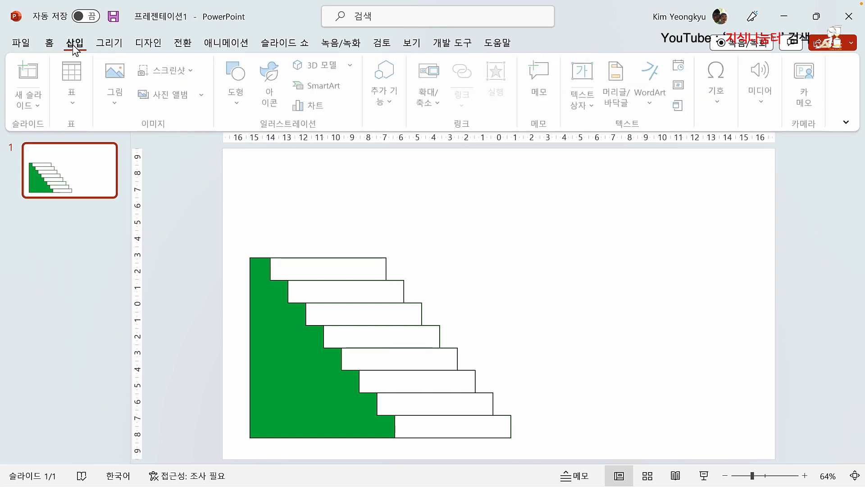
pyautogui.click(238, 93)
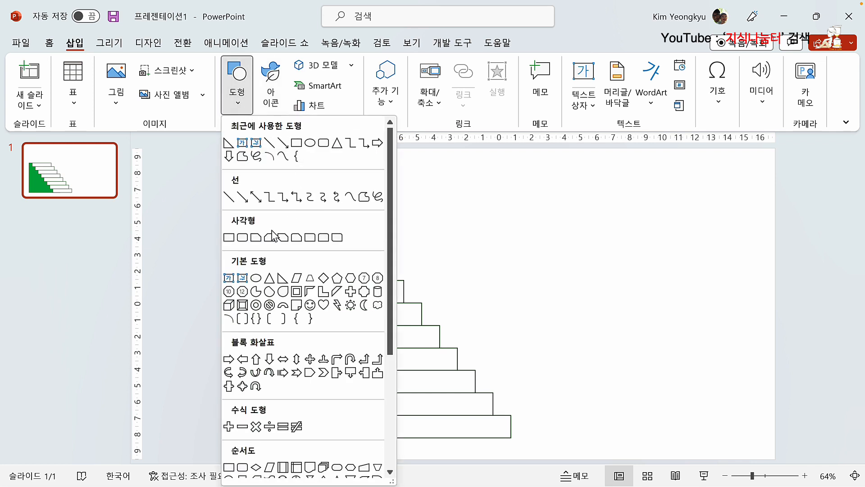
pyautogui.click(233, 234)
pyautogui.moveTo(250, 257); pyautogui.dragTo(289, 190)
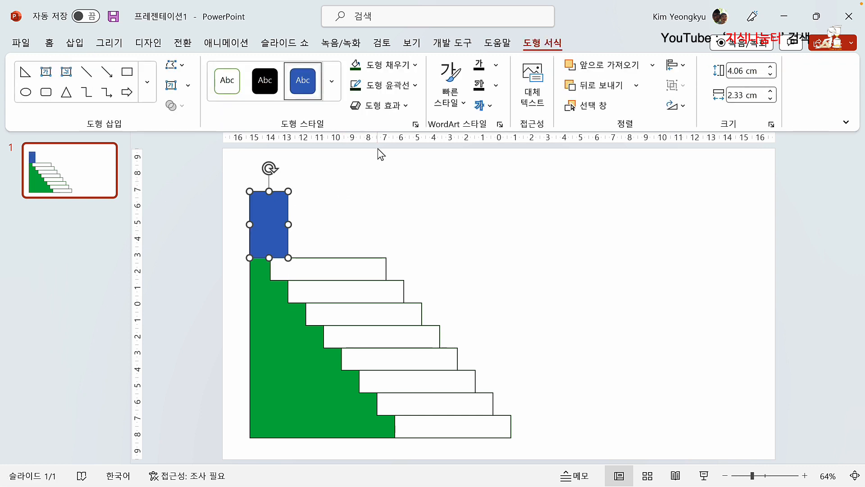
pyautogui.click(416, 66)
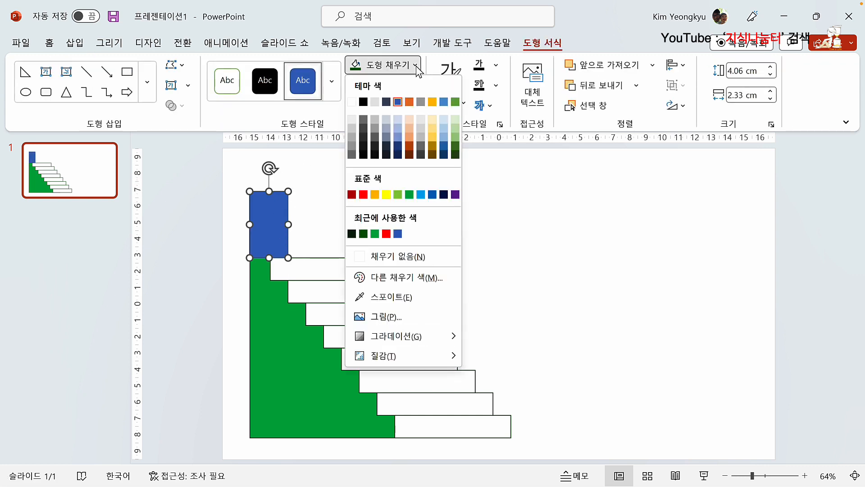
pyautogui.click(399, 194)
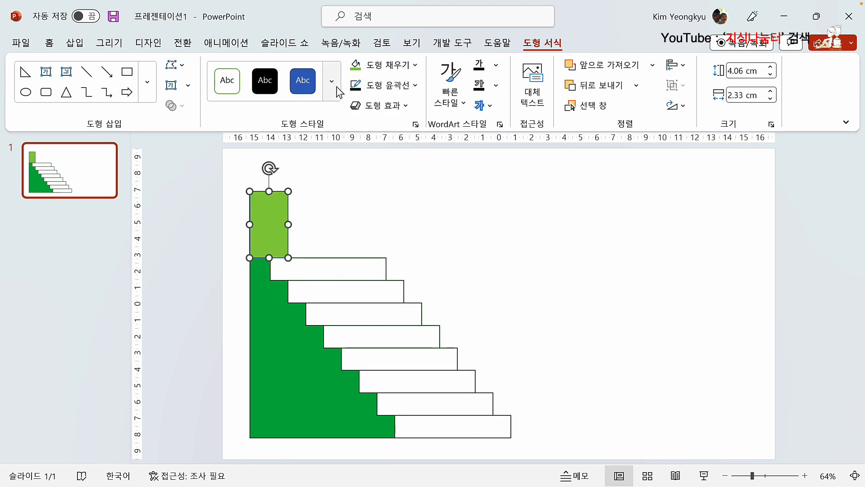
pyautogui.click(360, 234)
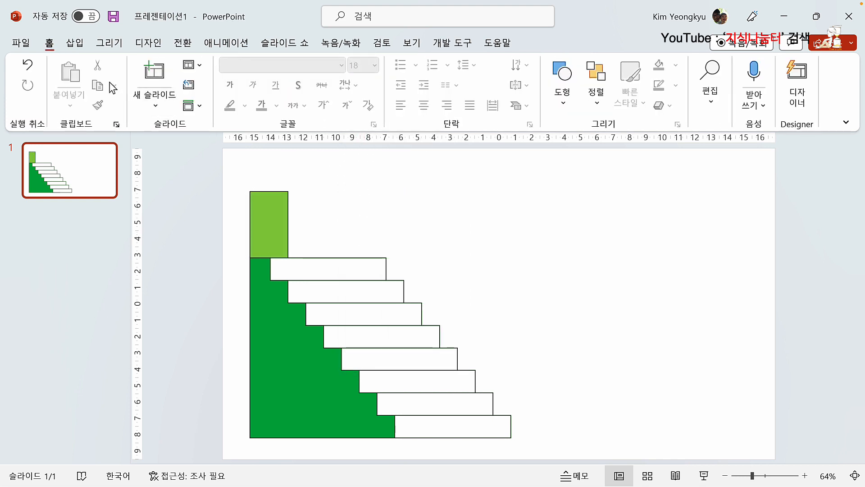
# Draw a small circle about 0.58 cm across in the blank area beside the light green door, and fill it white
pyautogui.click(75, 43)
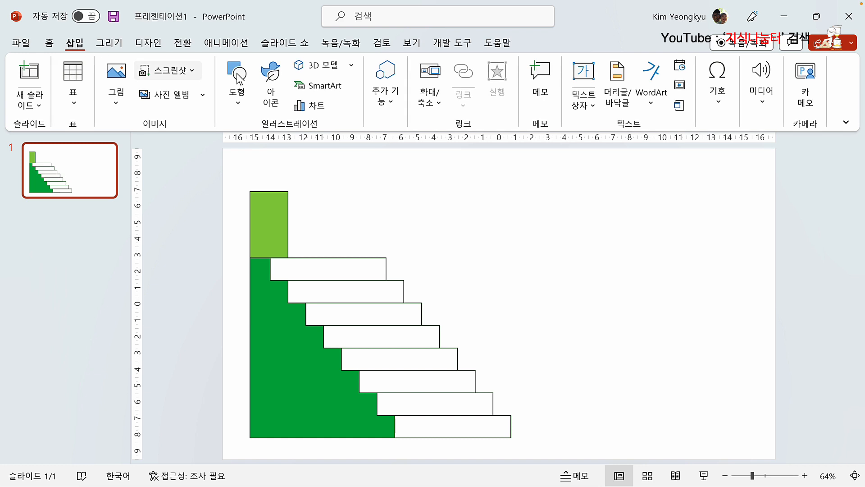
pyautogui.click(239, 106)
pyautogui.click(257, 278)
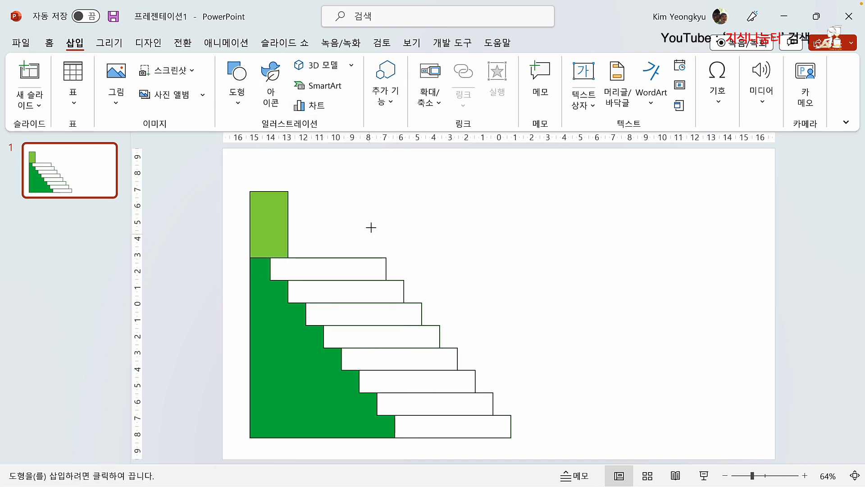
pyautogui.moveTo(362, 212); pyautogui.dragTo(368, 221)
pyautogui.click(408, 65)
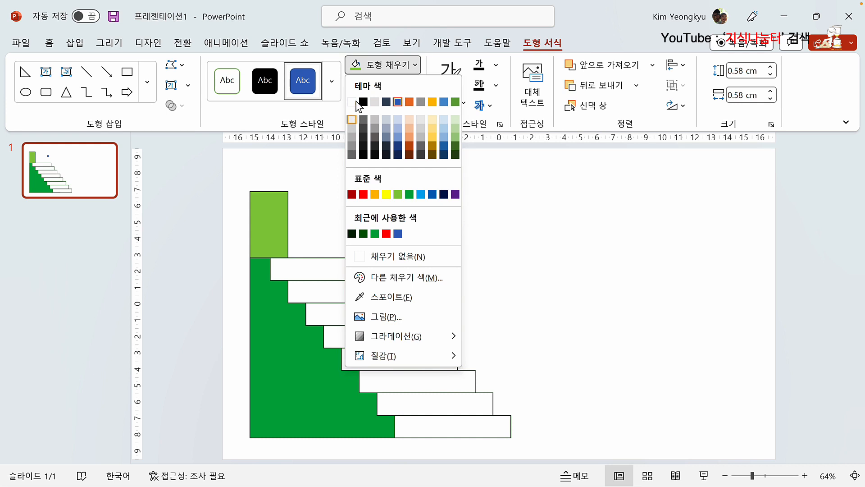
pyautogui.click(353, 118)
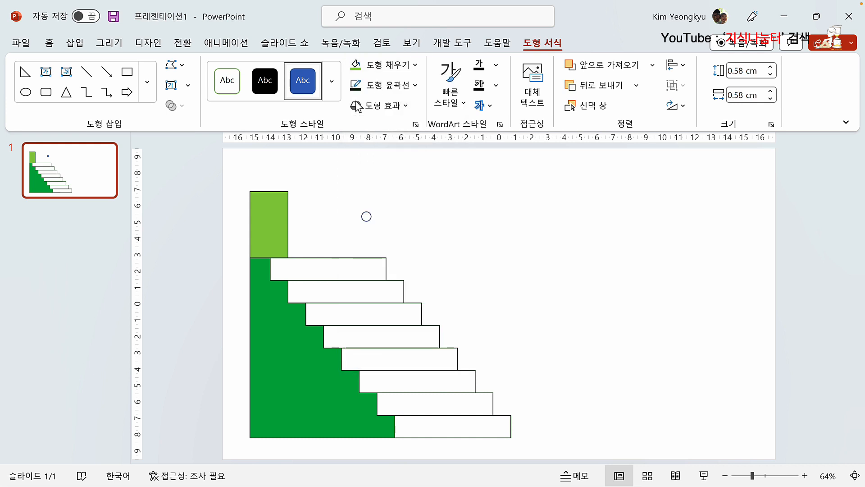
# Give the small circle a green outline and place it inside the door's left edge at mid-height as a knob
pyautogui.click(414, 86)
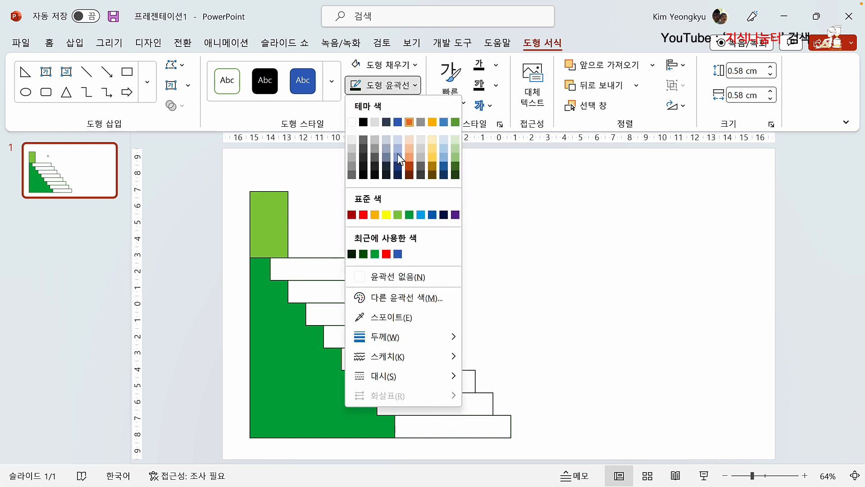
pyautogui.click(410, 216)
pyautogui.click(461, 244)
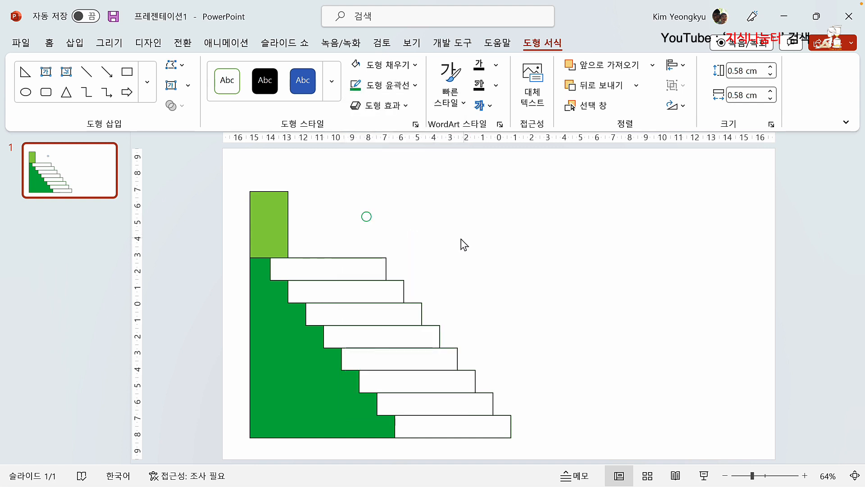
pyautogui.moveTo(362, 221); pyautogui.dragTo(255, 228)
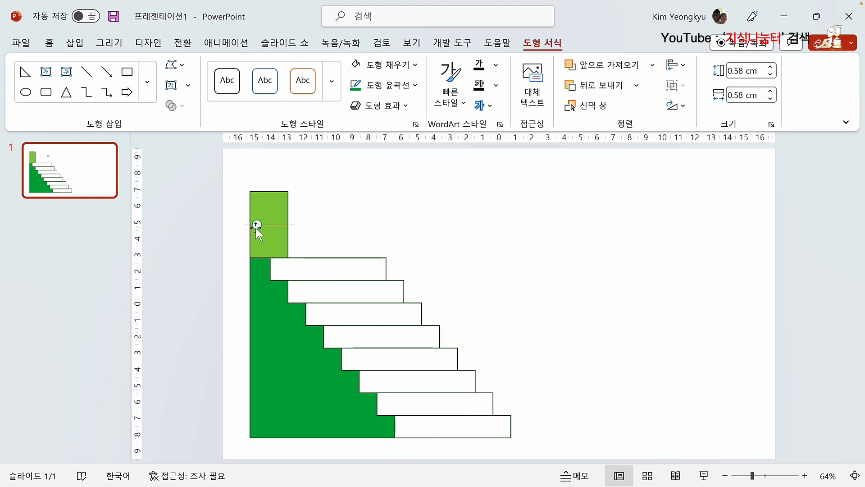
pyautogui.click(473, 211)
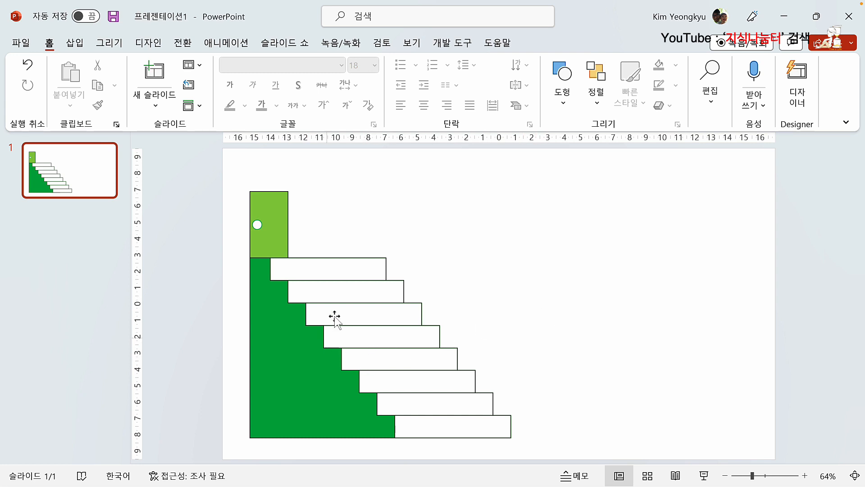
# Resize the staircase group to about 9.03 cm high and 16.25 cm wide, keeping its upper-left corner under the door
pyautogui.click(364, 414)
pyautogui.moveTo(380, 439); pyautogui.dragTo(379, 405)
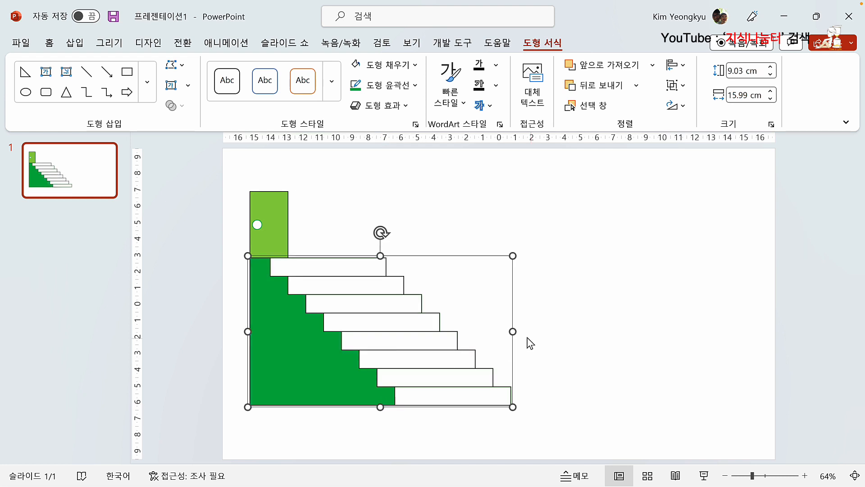
pyautogui.moveTo(513, 332); pyautogui.dragTo(516, 329)
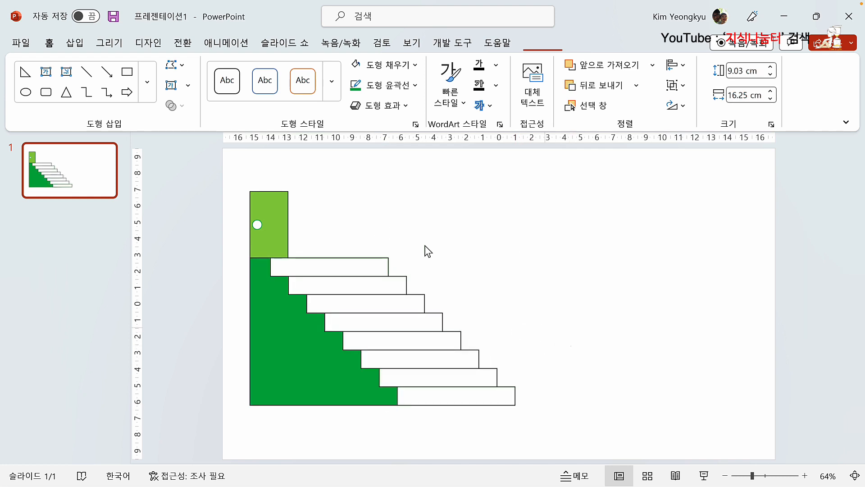
pyautogui.click(298, 182)
# Select the door, knob and staircase together and move them down toward the slide's lower edge
pyautogui.moveTo(232, 160); pyautogui.dragTo(563, 456)
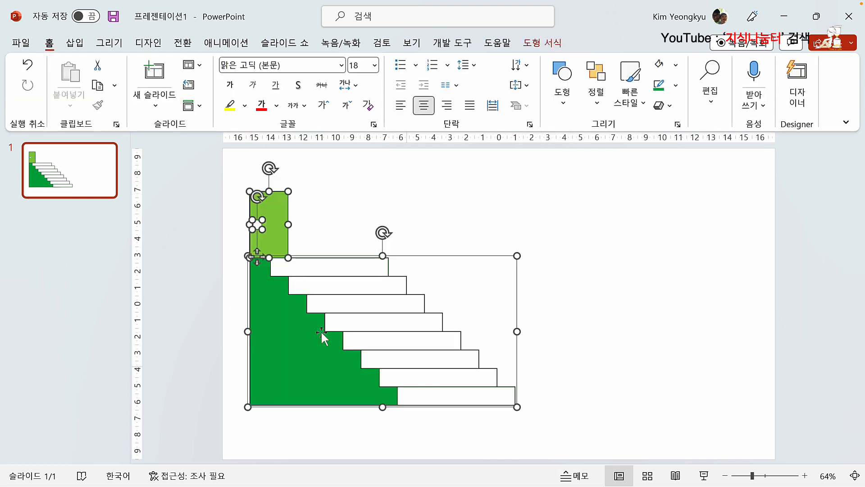
pyautogui.moveTo(301, 332); pyautogui.dragTo(296, 359)
pyautogui.click(563, 289)
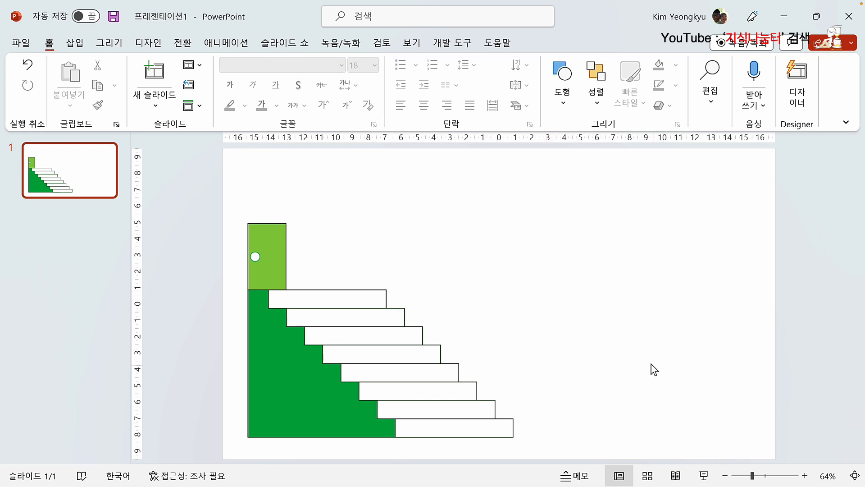
# Draw a rounded rectangle about 1.7 cm high and 7.14 cm wide near the slide's right edge, level with the door
pyautogui.click(74, 42)
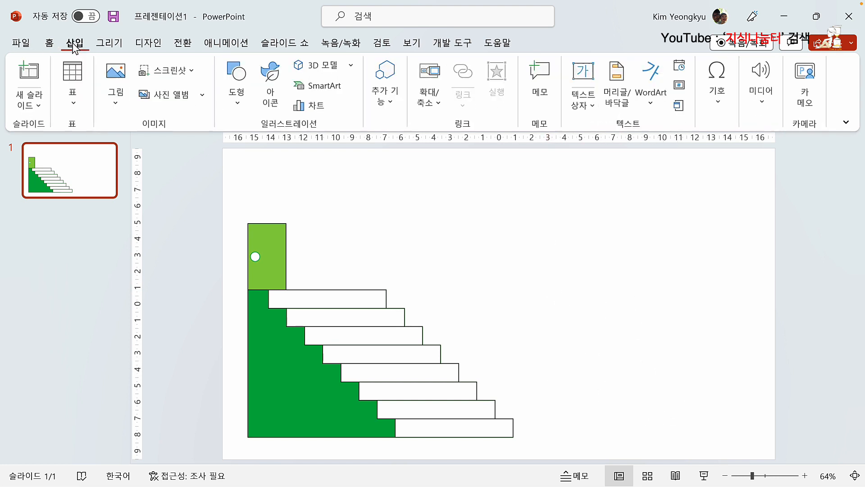
pyautogui.click(243, 108)
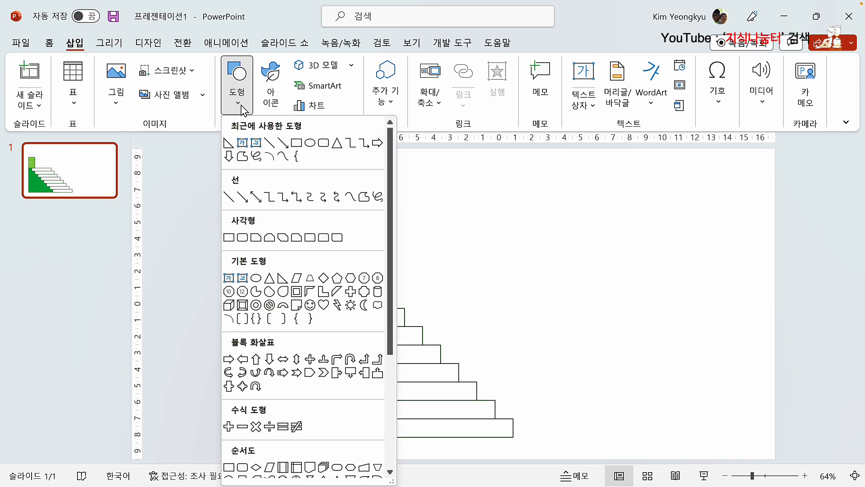
pyautogui.click(243, 238)
pyautogui.moveTo(625, 212); pyautogui.dragTo(742, 240)
pyautogui.moveTo(688, 227); pyautogui.dragTo(683, 234)
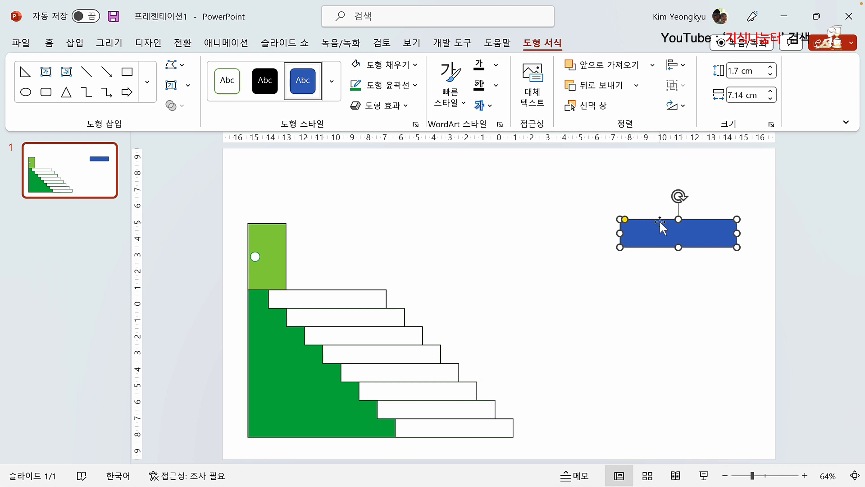
# Duplicate the rounded rectangle downward into a column of five, and lower the last copy to the staircase's base
pyautogui.moveTo(662, 227); pyautogui.dragTo(657, 269)
pyautogui.hotkey('ctrl', 'd')
pyautogui.hotkey('ctrl', 'd')
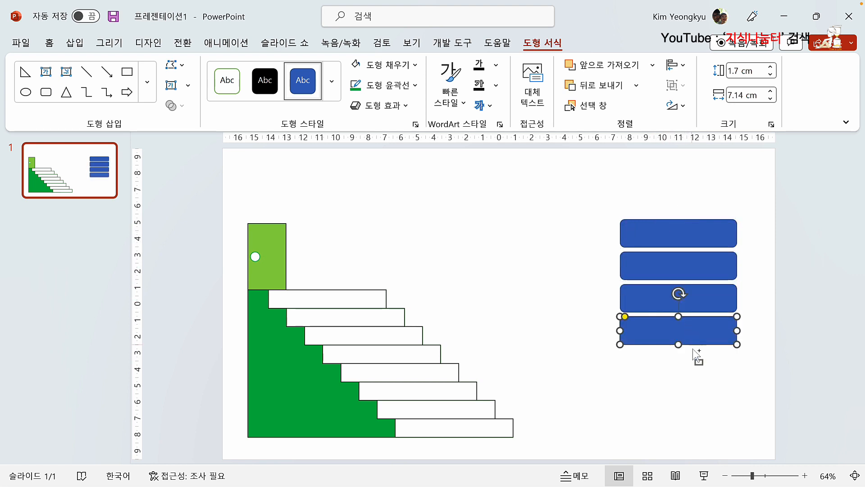
pyautogui.hotkey('ctrl', 'd')
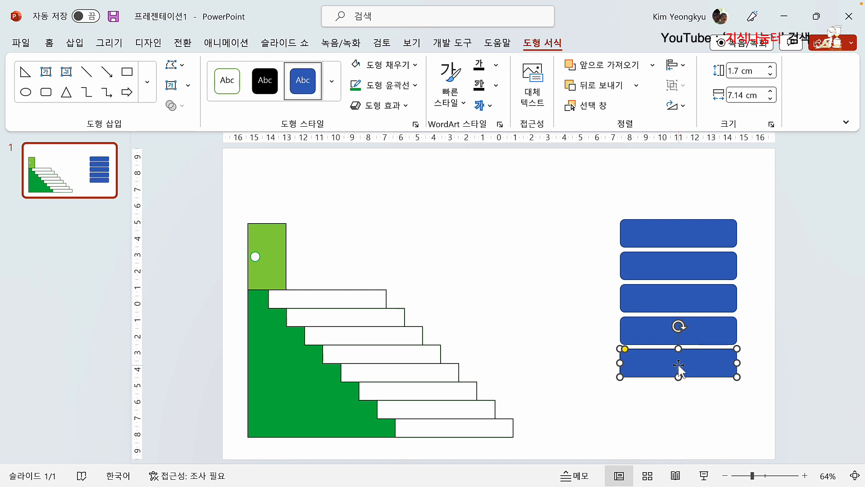
pyautogui.moveTo(678, 369); pyautogui.dragTo(679, 426)
# Align the five rounded rectangles by their horizontal centres and distribute them with equal vertical spacing
pyautogui.moveTo(551, 188); pyautogui.dragTo(784, 461)
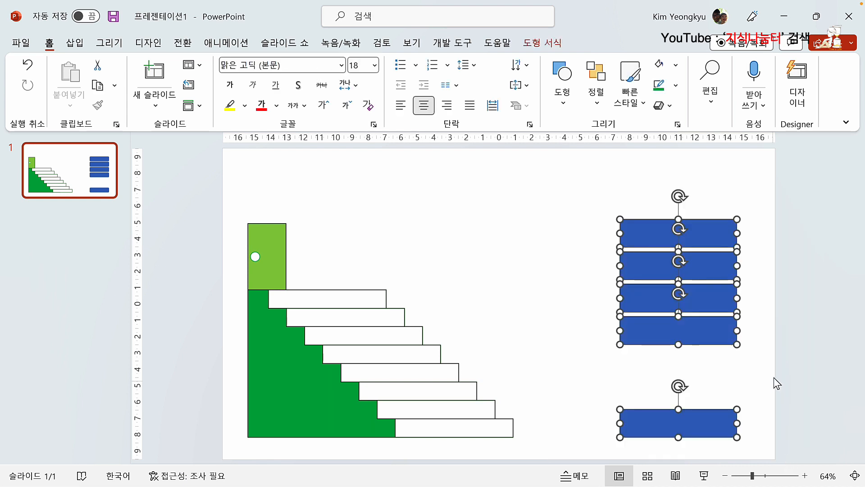
pyautogui.click(546, 43)
pyautogui.click(675, 65)
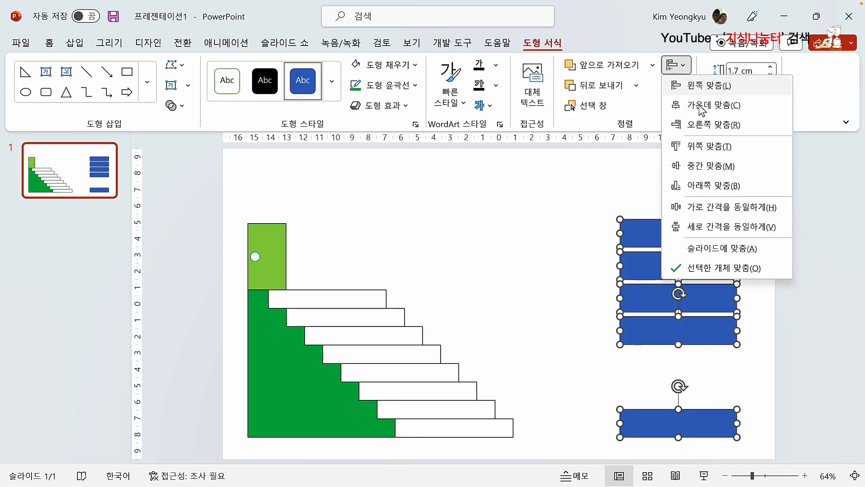
pyautogui.click(700, 106)
pyautogui.click(675, 65)
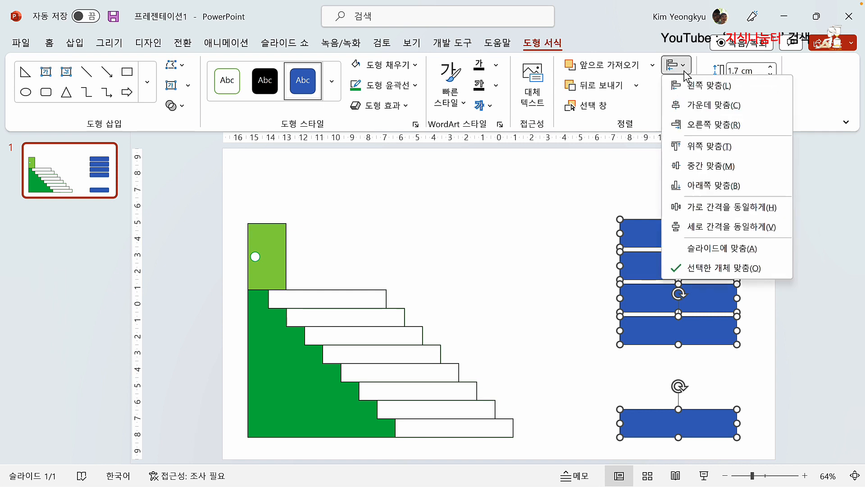
pyautogui.click(710, 227)
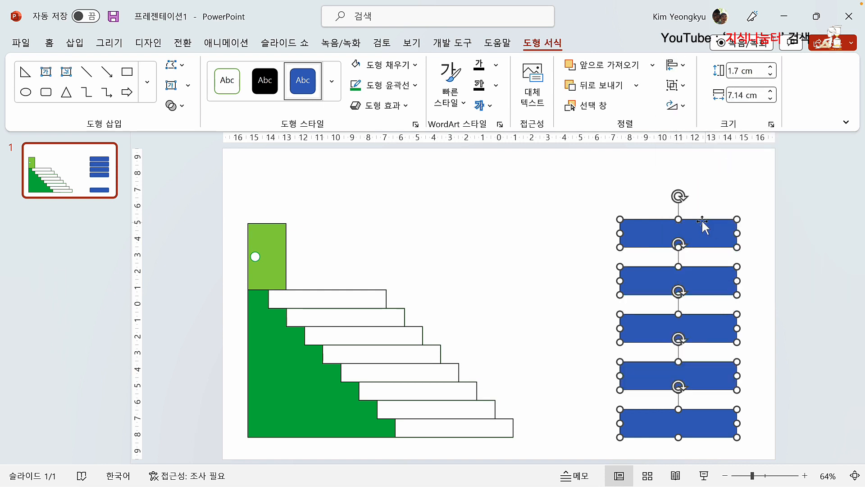
# Fill the topmost rounded rectangle in the column with standard light green
pyautogui.click(573, 206)
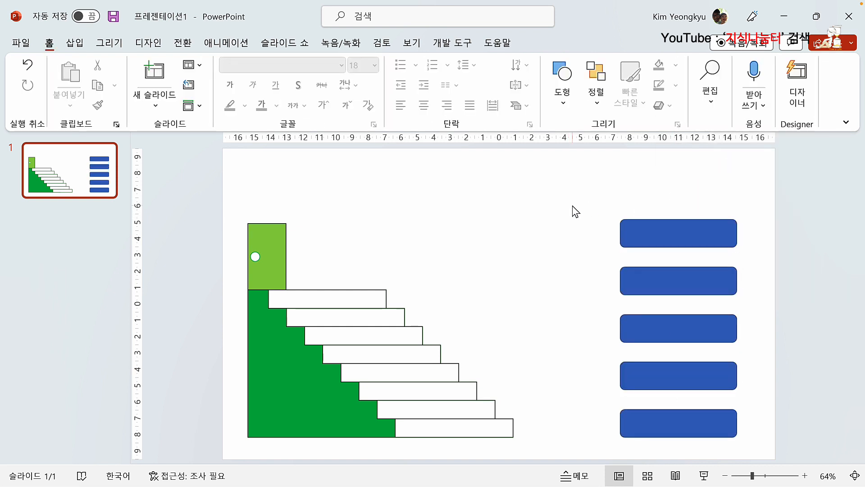
pyautogui.click(724, 242)
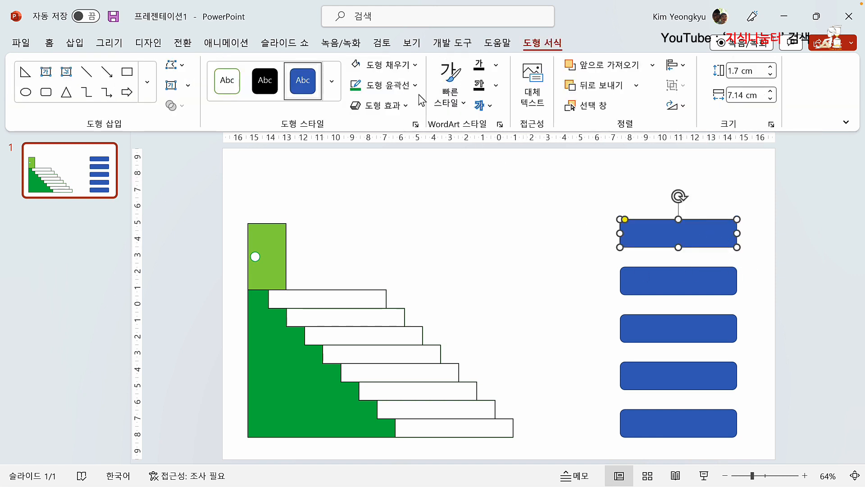
pyautogui.click(416, 66)
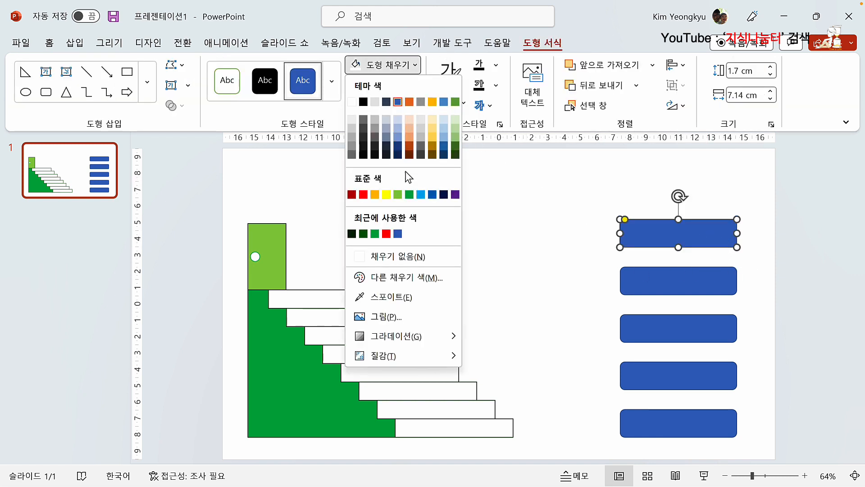
pyautogui.click(399, 195)
pyautogui.click(579, 260)
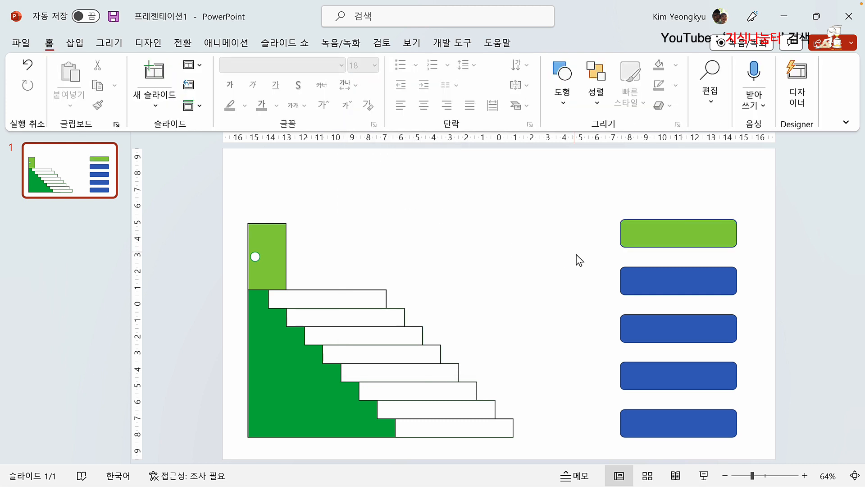
# Fill the four lower rounded rectangles with white
pyautogui.moveTo(577, 255); pyautogui.dragTo(784, 458)
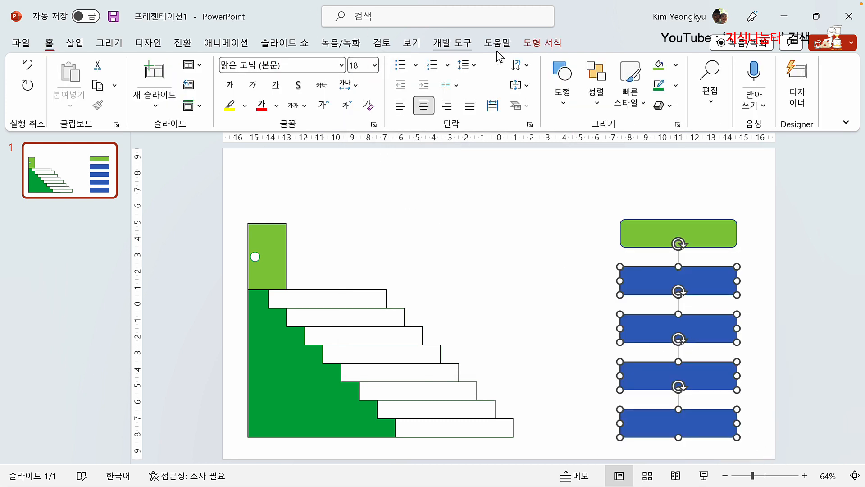
pyautogui.click(545, 44)
pyautogui.click(416, 66)
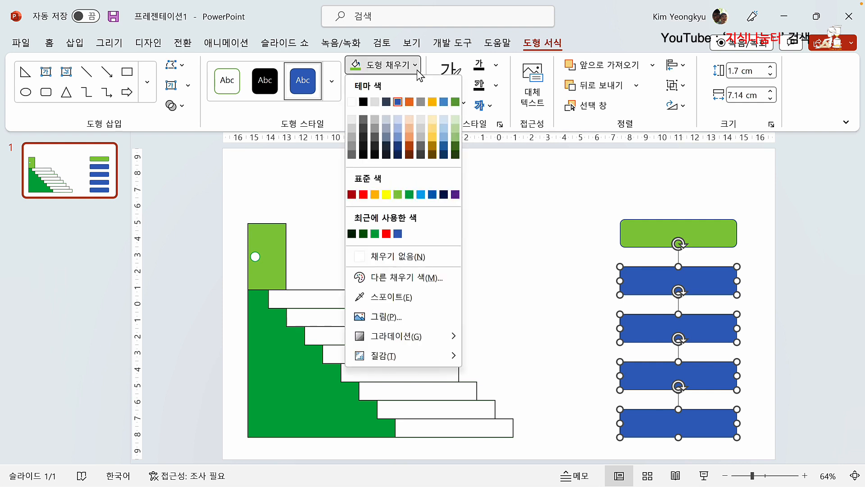
pyautogui.click(352, 102)
pyautogui.click(570, 274)
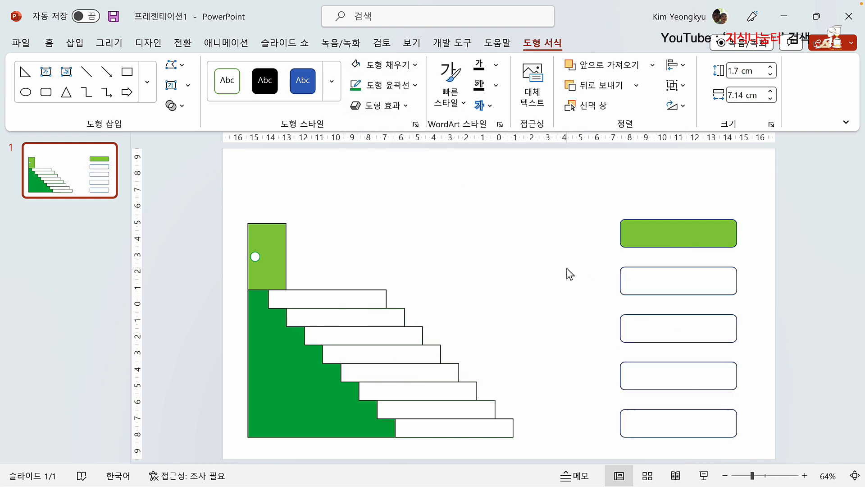
# Give all five rounded rectangles a black outline with a weight of 1½ pt
pyautogui.moveTo(559, 197); pyautogui.dragTo(768, 461)
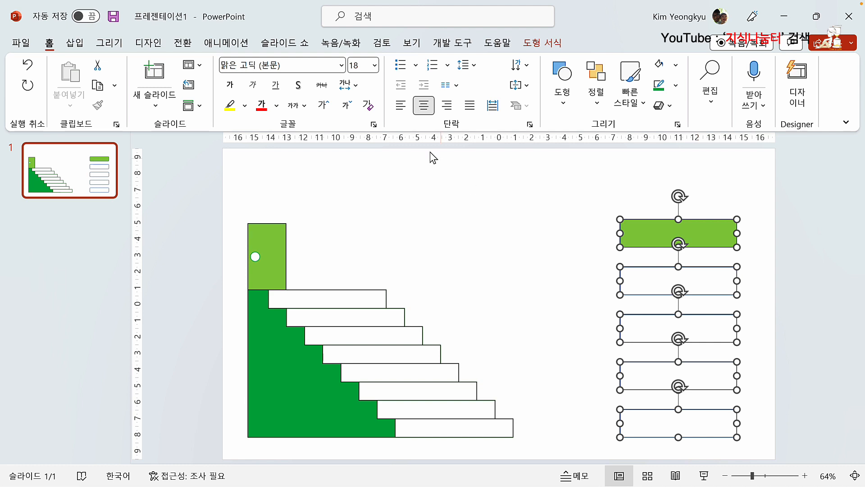
pyautogui.click(542, 43)
pyautogui.click(417, 87)
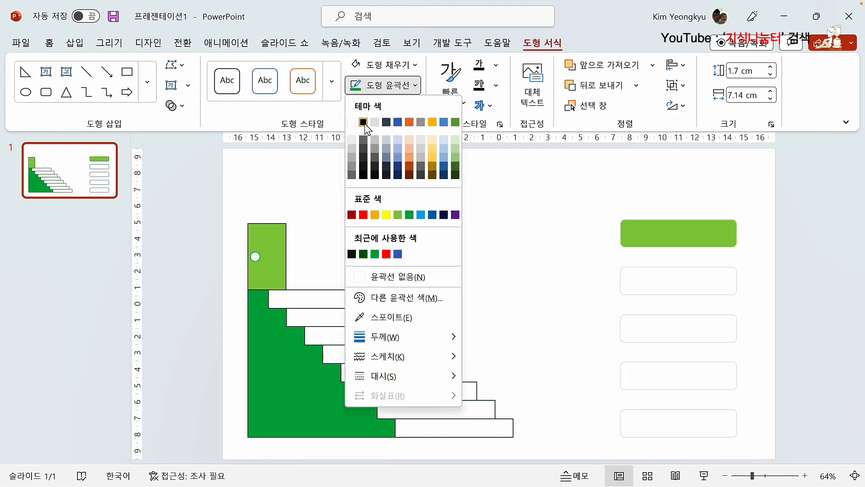
pyautogui.click(367, 119)
pyautogui.click(415, 85)
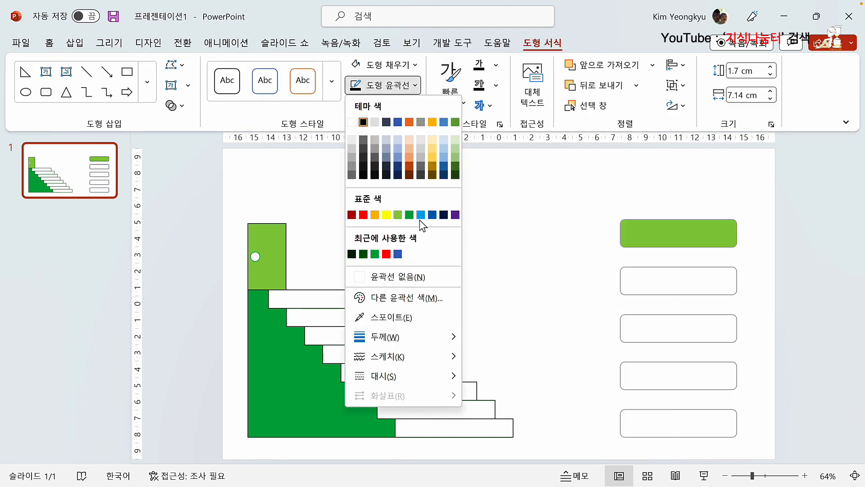
pyautogui.moveTo(418, 338)
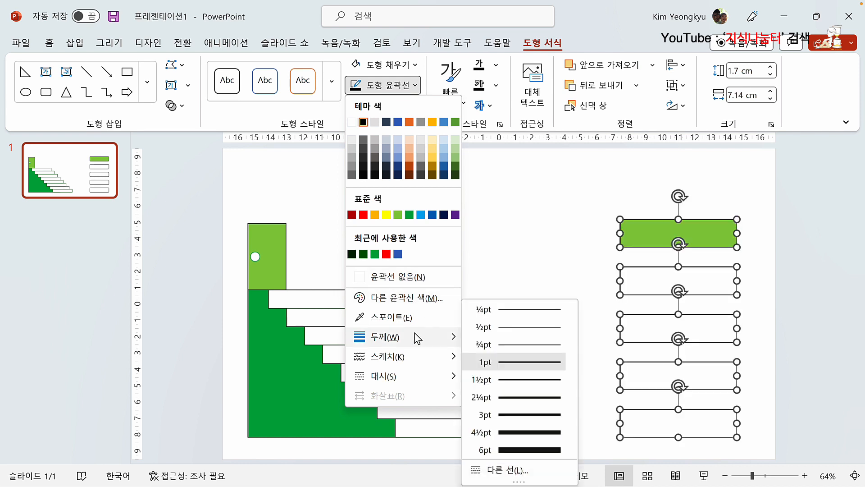
pyautogui.click(518, 378)
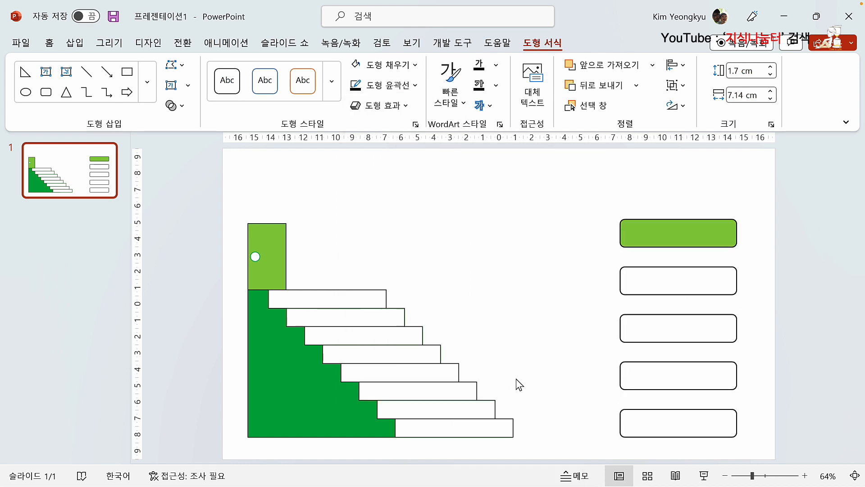
# Label the rounded rectangles from the lowest to the highest "Step1", "Step 2", "Step 3", "Step 4" and "Goal"
pyautogui.click(527, 315)
pyautogui.click(645, 419)
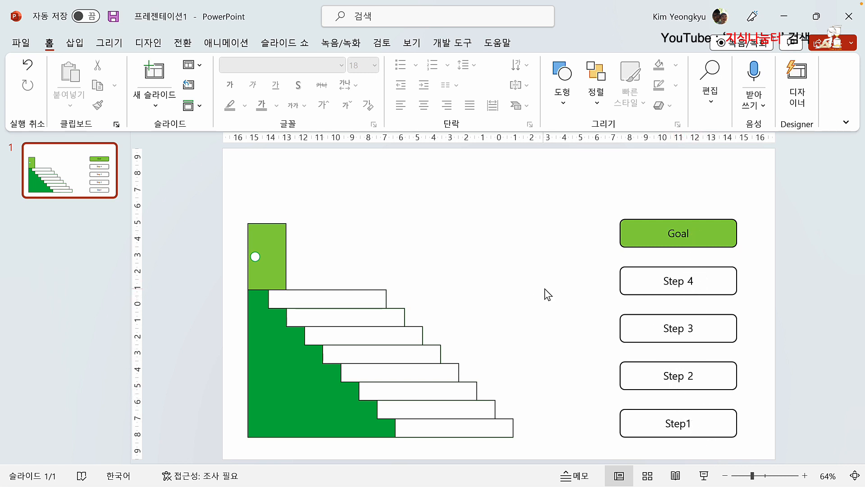
# Draw a flat isosceles triangle about 0.61 cm high and 1.66 cm wide in the gap between the Step1 and Step 2 boxes
pyautogui.click(75, 43)
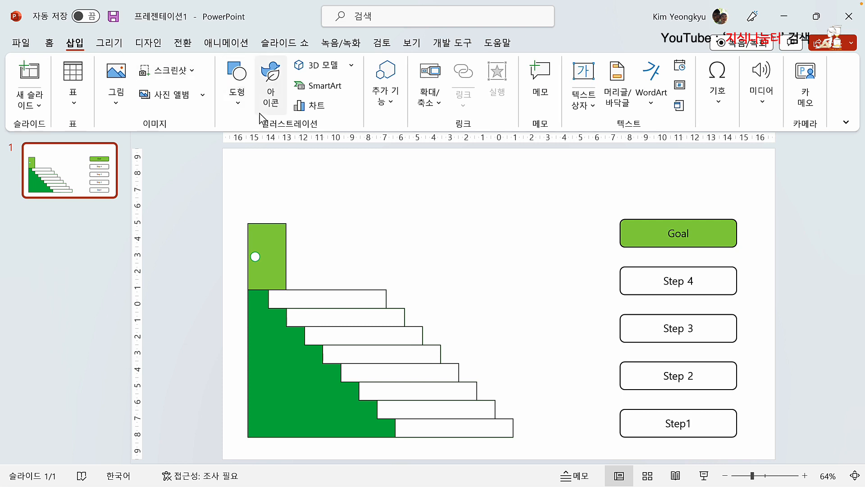
pyautogui.click(236, 108)
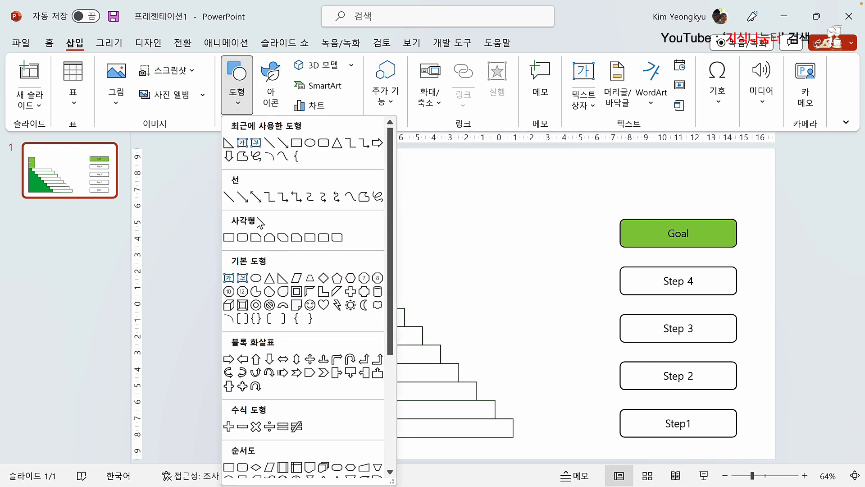
pyautogui.click(270, 282)
pyautogui.moveTo(688, 404)
pyautogui.mouseDown()
pyautogui.moveTo(700, 405)
pyautogui.moveTo(687, 401)
pyautogui.mouseUp()
# Fill the small triangle above Step1 with black and remove its outline
pyautogui.click(410, 65)
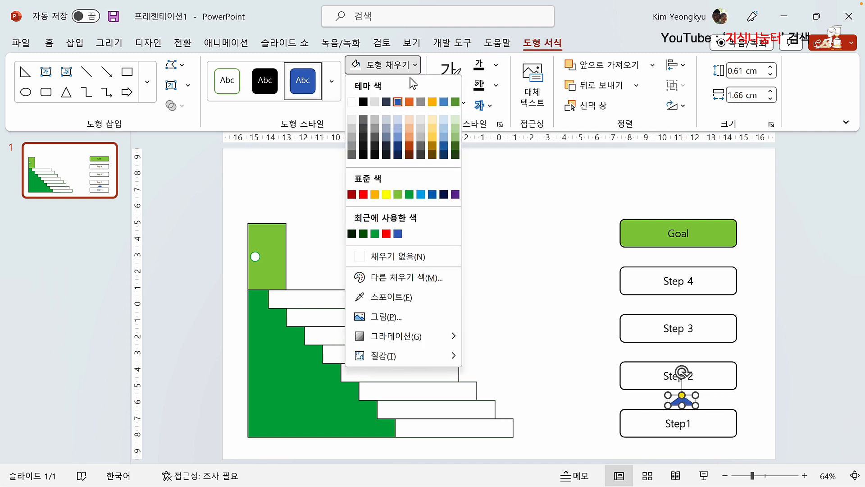
pyautogui.click(364, 101)
pyautogui.click(414, 86)
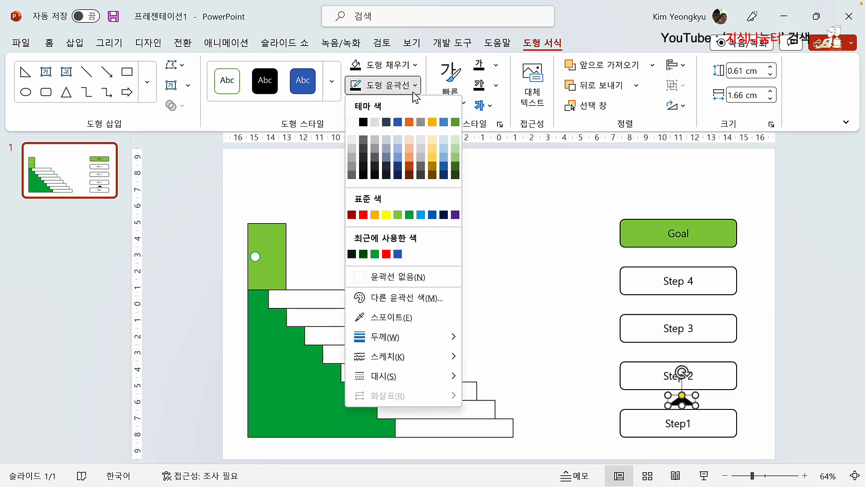
pyautogui.click(397, 277)
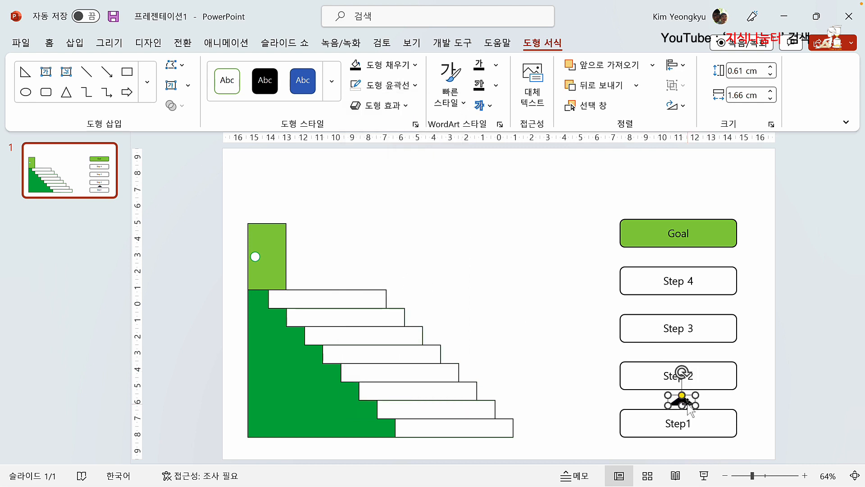
# Duplicate the black triangle upward three times so one sits in each gap between the boxes up to Goal
pyautogui.hotkey('ctrl', 'd')
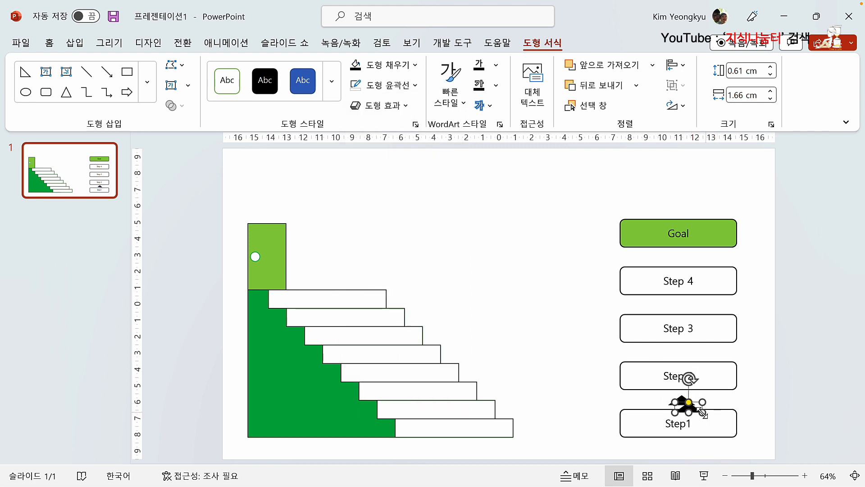
pyautogui.moveTo(694, 410); pyautogui.dragTo(683, 356)
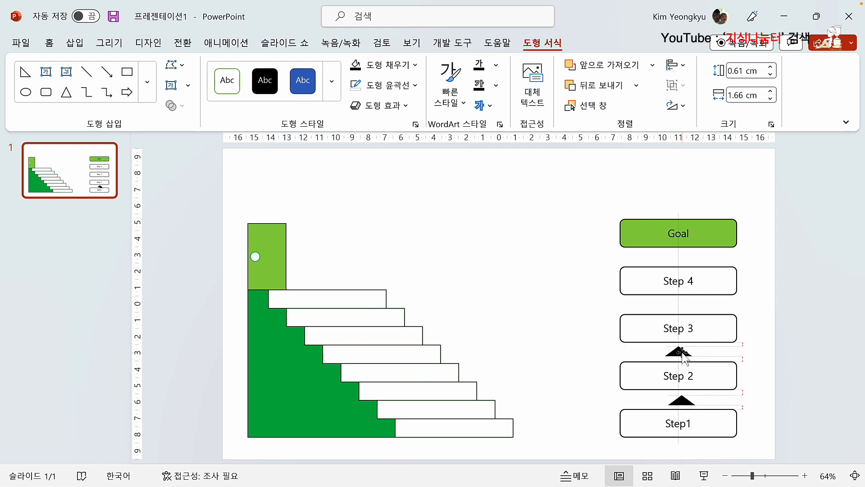
pyautogui.hotkey('ctrl', 'd')
pyautogui.hotkey('ctrl', 'd')
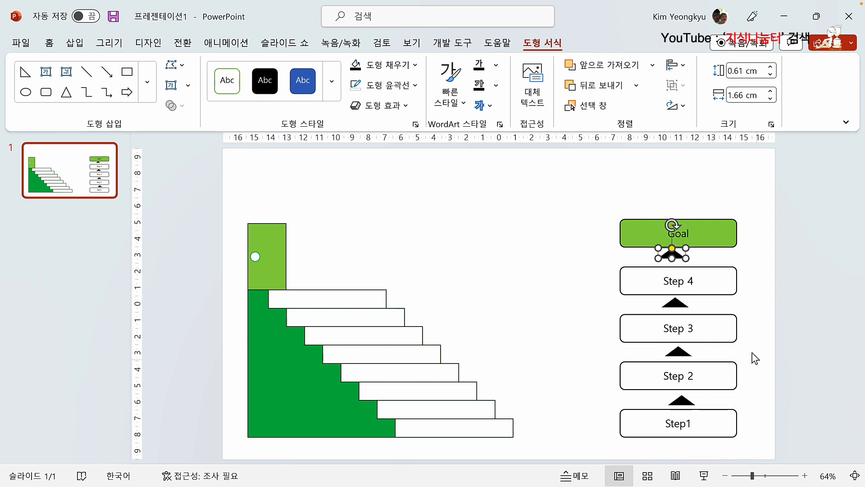
pyautogui.click(558, 194)
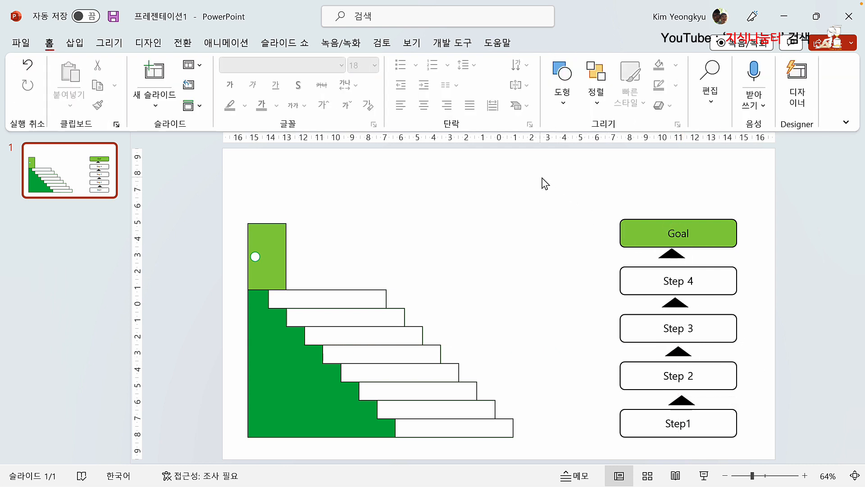
# Align the five boxes and four triangles by their horizontal centres and distribute them with equal vertical spacing
pyautogui.moveTo(546, 183); pyautogui.dragTo(776, 453)
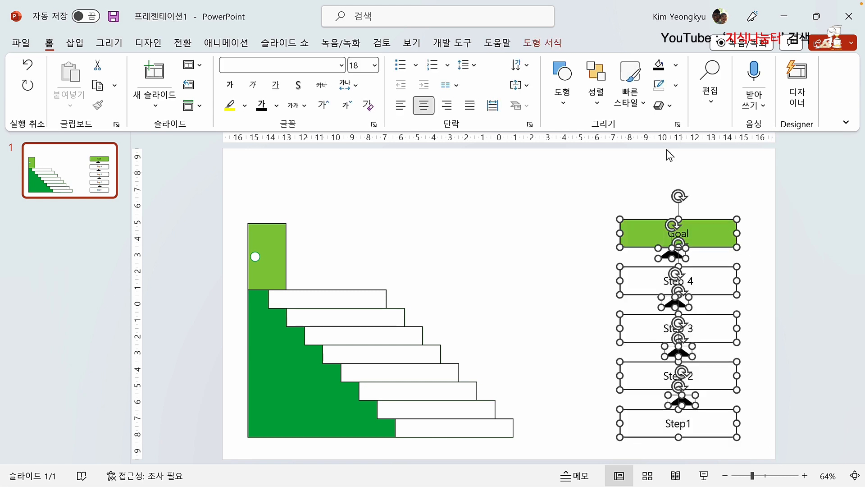
pyautogui.click(542, 43)
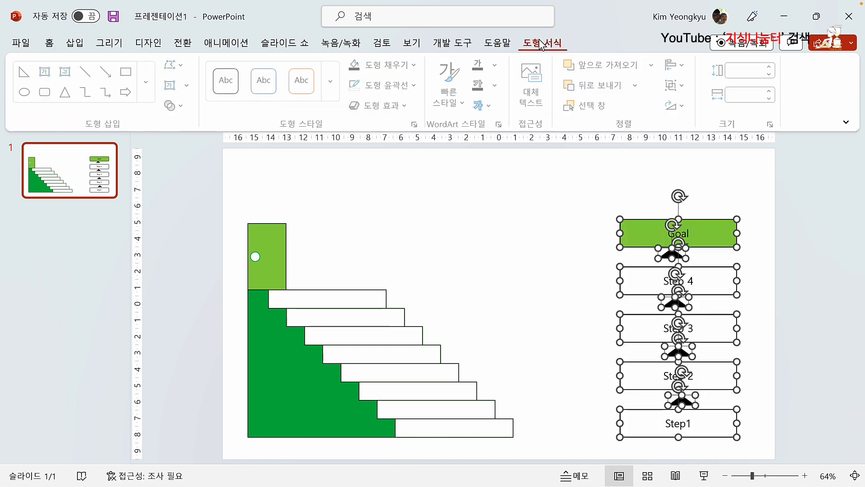
pyautogui.click(676, 65)
pyautogui.click(700, 105)
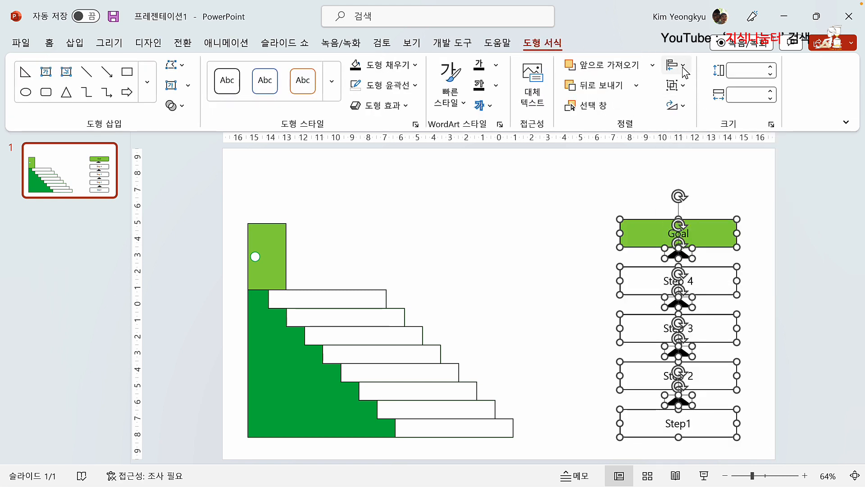
pyautogui.click(676, 65)
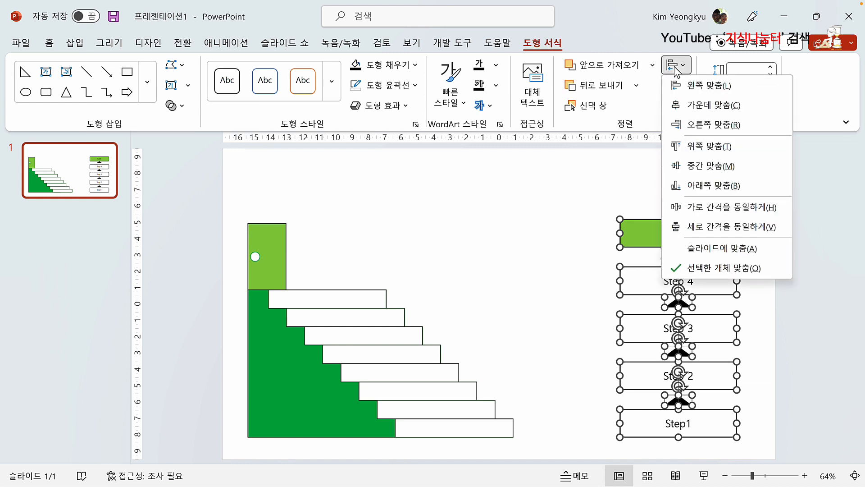
pyautogui.click(720, 230)
pyautogui.click(591, 241)
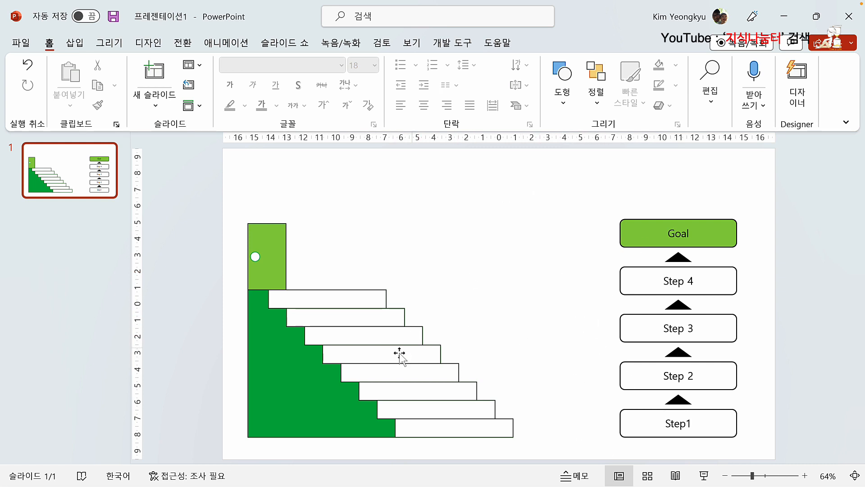
# Ungroup the staircase below the door into its separate shapes
pyautogui.click(374, 359)
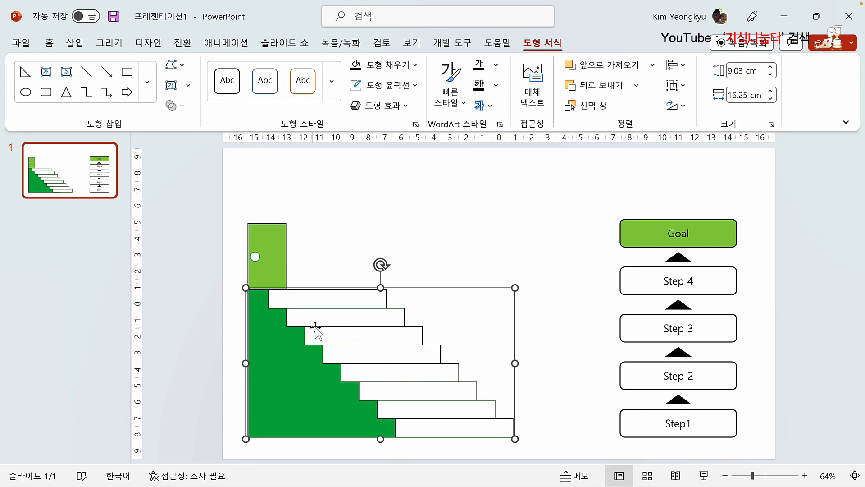
pyautogui.rightClick(369, 330)
pyautogui.moveTo(458, 140)
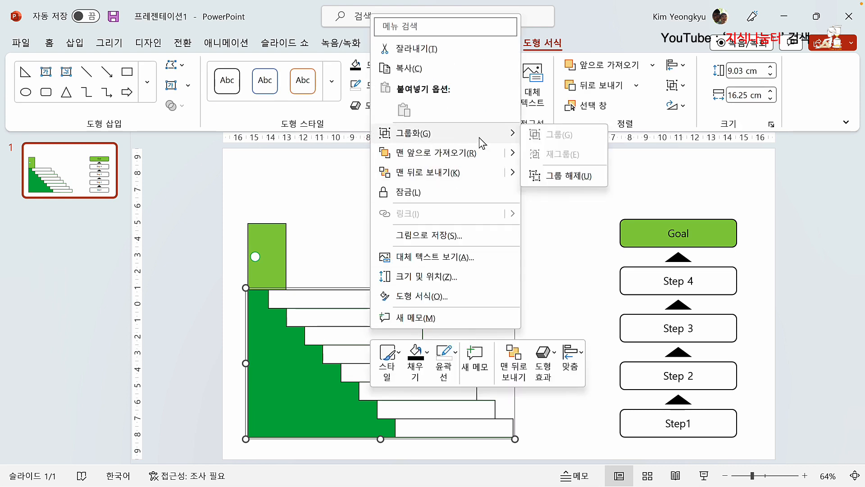
pyautogui.click(560, 174)
pyautogui.click(571, 349)
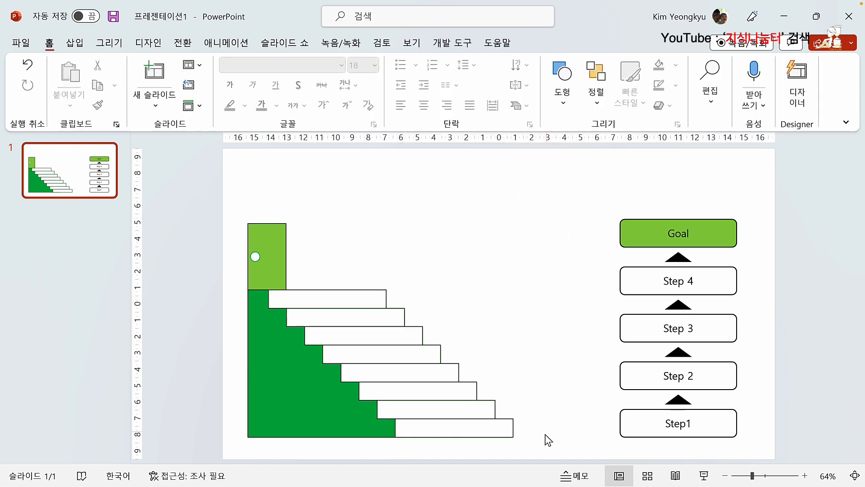
# Group the eight white stair rectangles without the green base, and narrow the group from its right side with its left edge fixed
pyautogui.moveTo(446, 399); pyautogui.dragTo(261, 280)
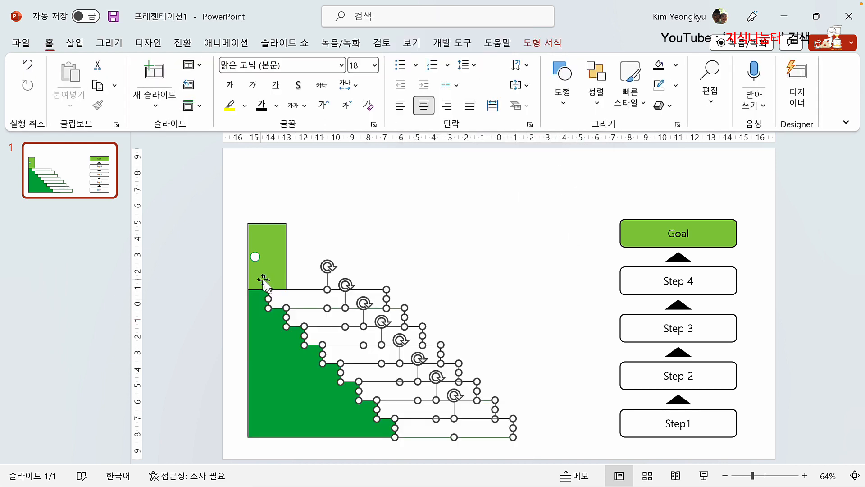
pyautogui.rightClick(386, 289)
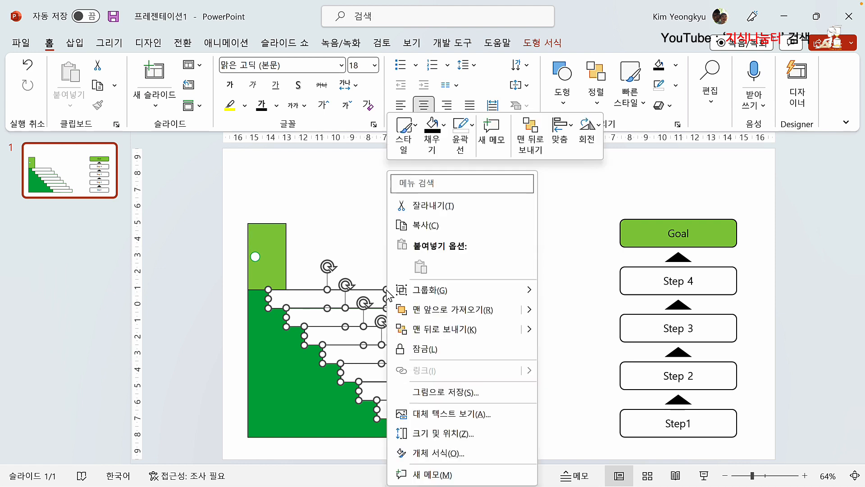
pyautogui.moveTo(495, 285)
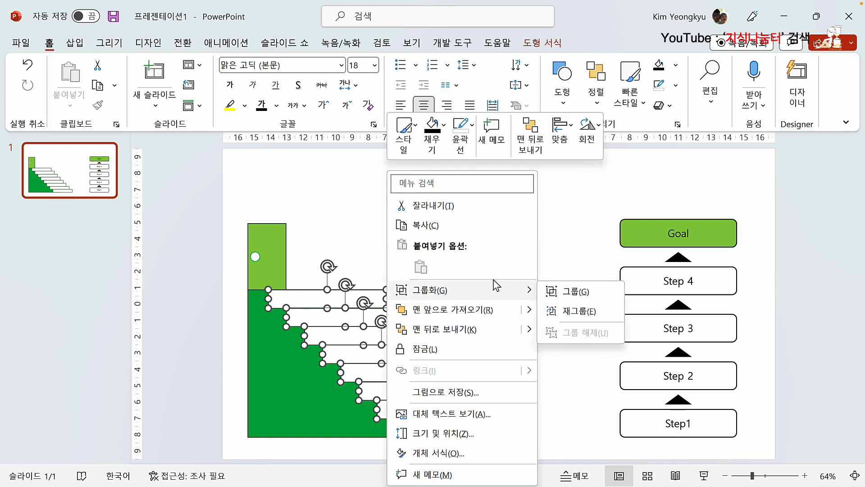
pyautogui.click(571, 291)
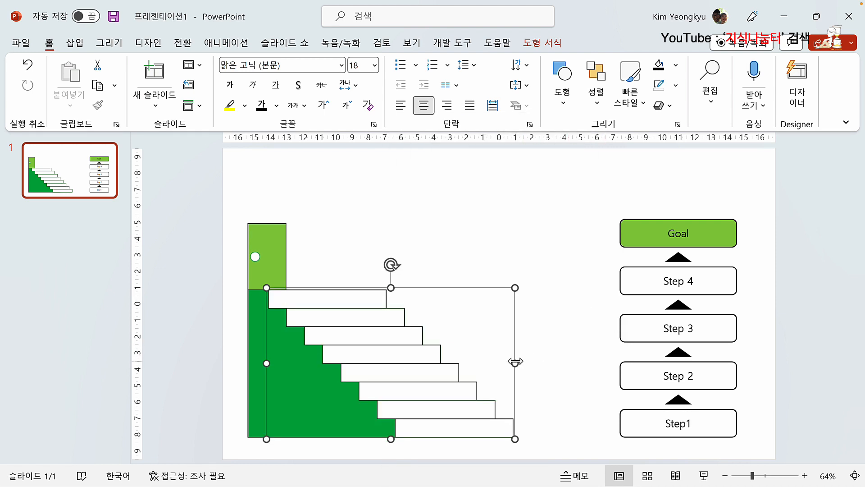
pyautogui.moveTo(515, 362); pyautogui.dragTo(472, 362)
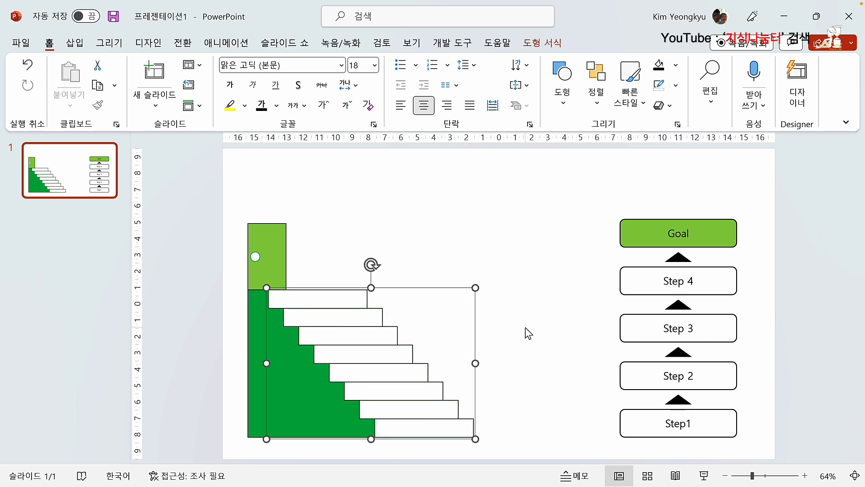
# Draw a horizontal line about 7.65 cm long between the lowest stair and the Step1 box
pyautogui.click(528, 333)
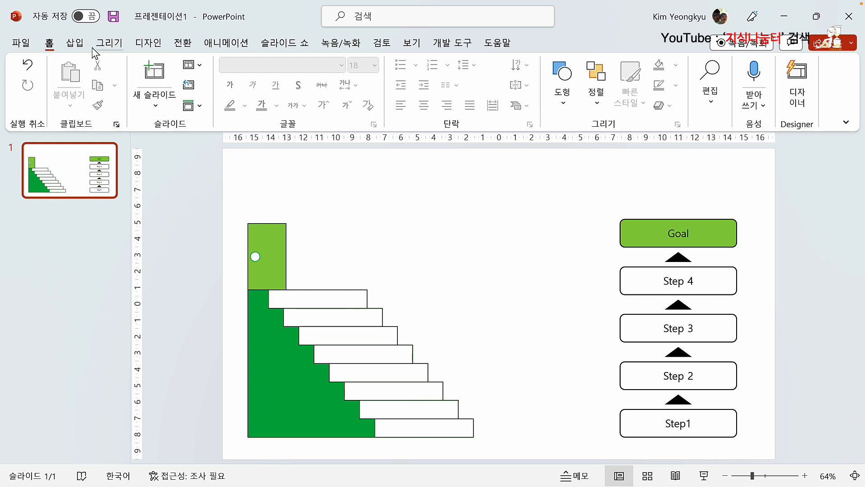
pyautogui.click(75, 43)
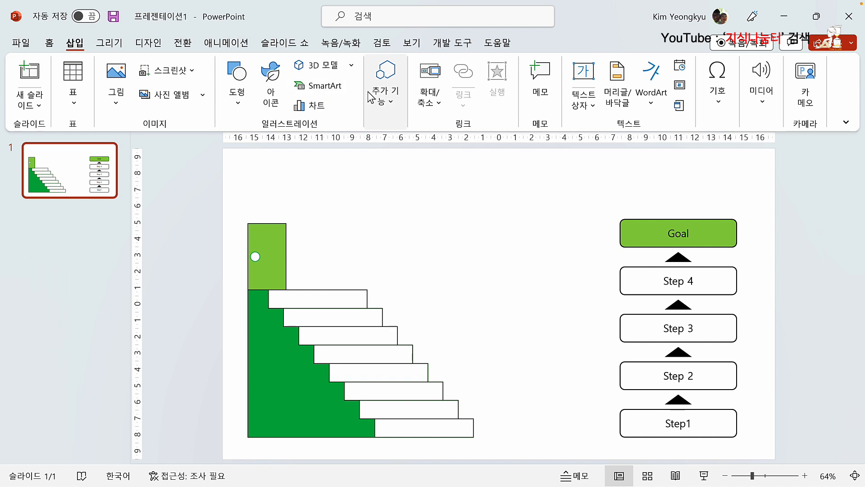
pyautogui.click(234, 98)
pyautogui.click(228, 196)
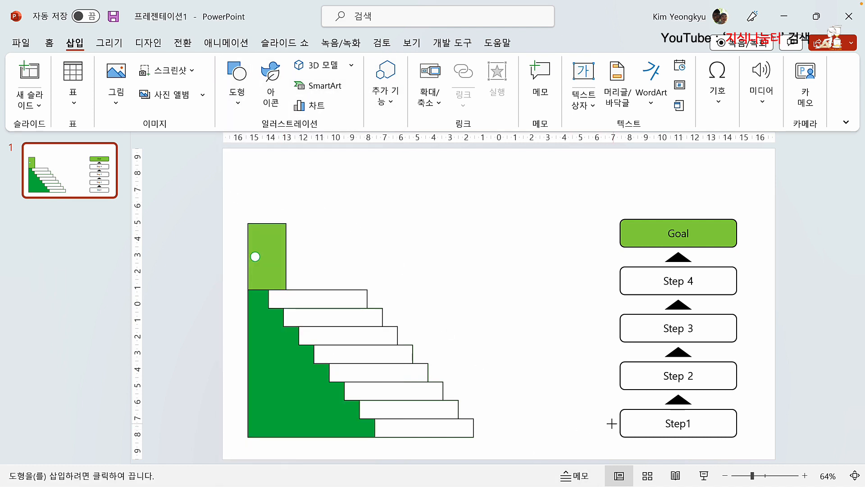
pyautogui.moveTo(611, 424); pyautogui.dragTo(492, 427)
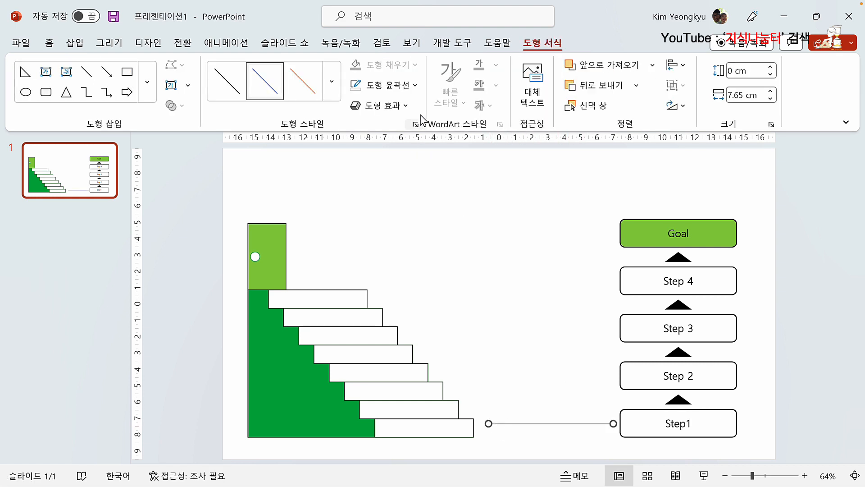
# Give the line beside the Step1 box a light grey outline with a dashed style
pyautogui.click(415, 86)
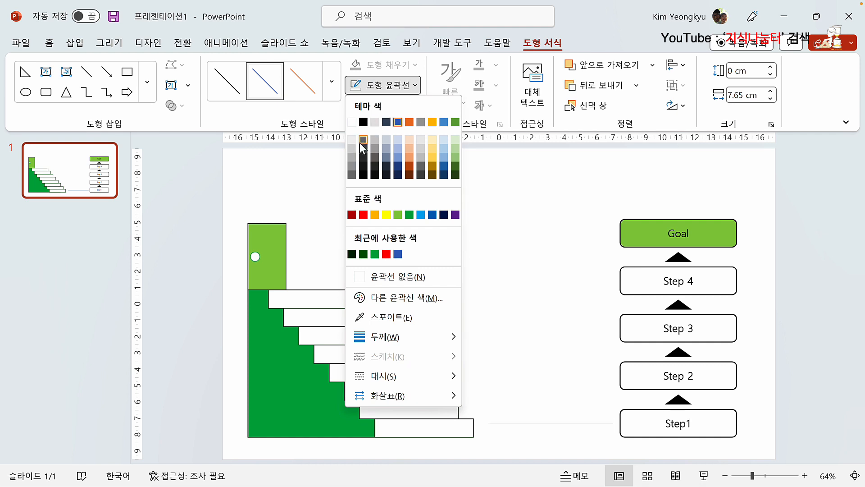
pyautogui.click(355, 158)
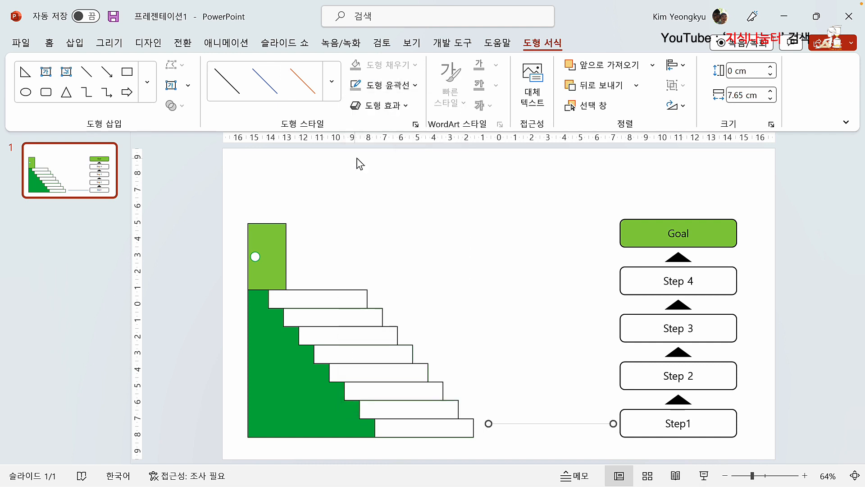
pyautogui.click(415, 85)
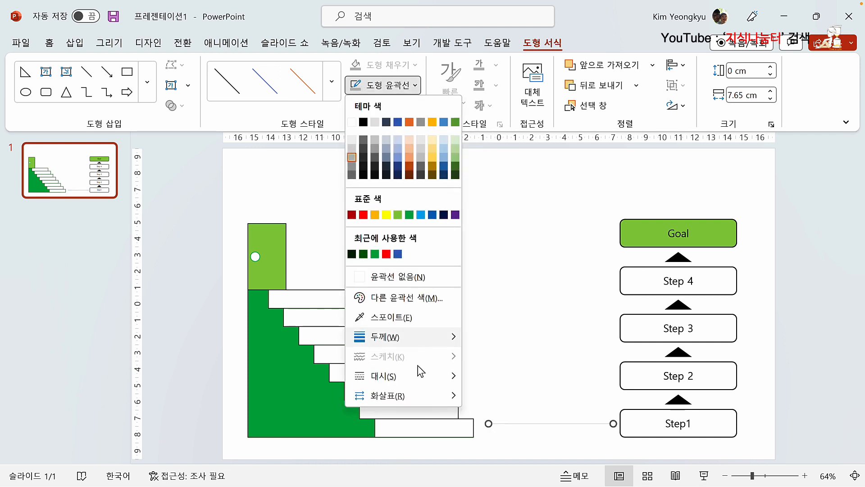
pyautogui.moveTo(421, 375)
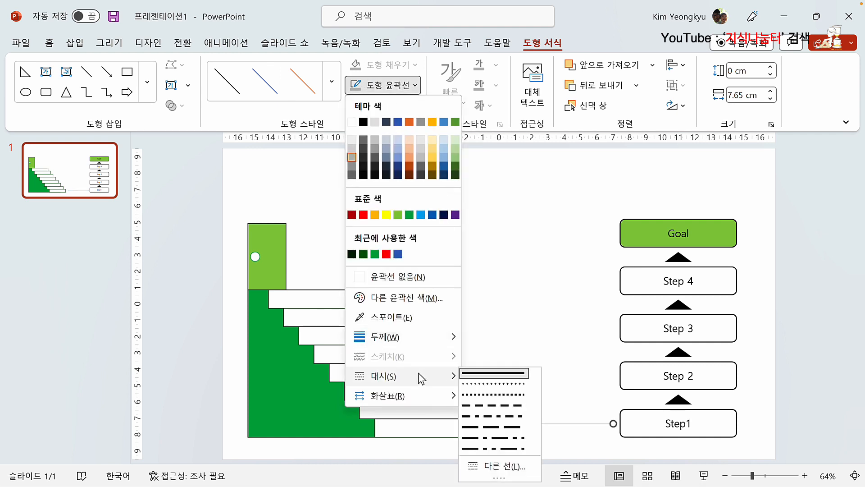
pyautogui.click(488, 408)
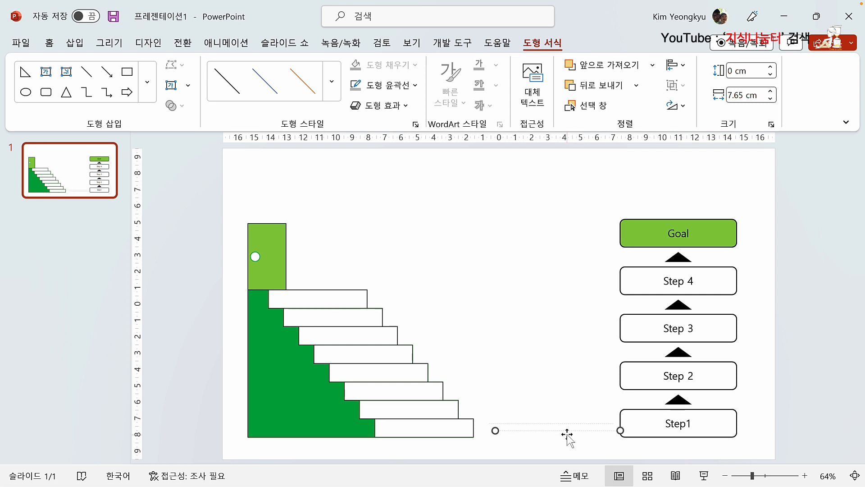
# Duplicate the grey dashed line upward four times so one sits beside each box from Step 2 to Goal
pyautogui.moveTo(564, 422); pyautogui.dragTo(561, 382)
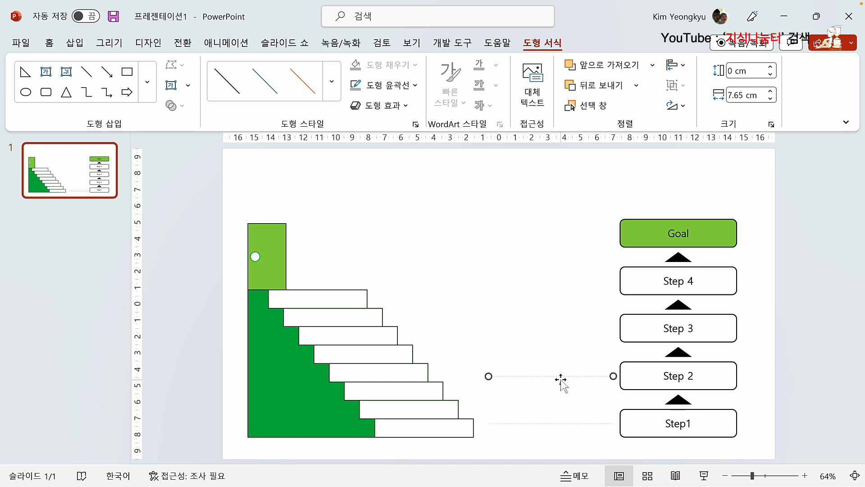
pyautogui.hotkey('ctrl', 'd')
pyautogui.hotkey('ctrl', 'd')
pyautogui.hotkey('ctrl', 'd')
pyautogui.click(440, 202)
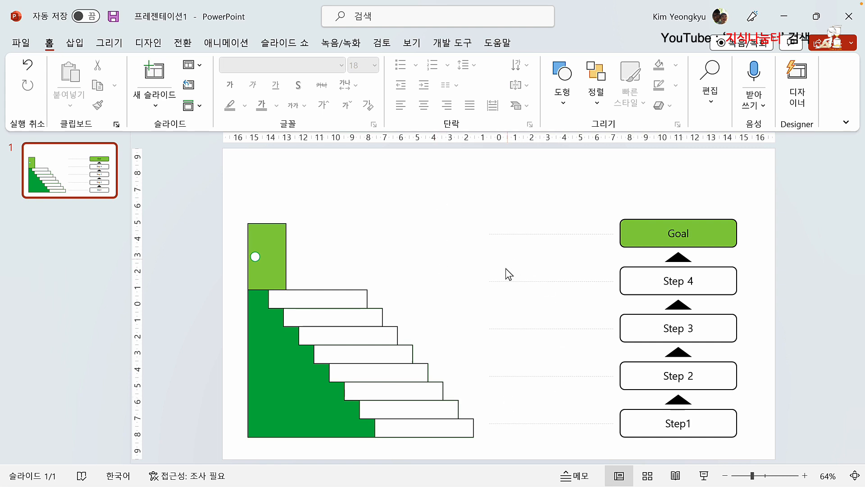
# Align the Goal box and the dashed line beside it by their vertical middles
pyautogui.moveTo(437, 203); pyautogui.dragTo(782, 264)
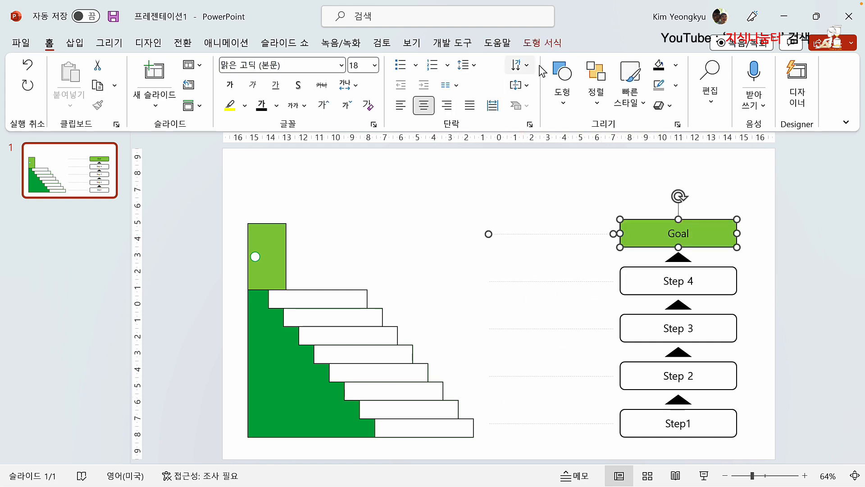
pyautogui.click(559, 45)
pyautogui.click(676, 65)
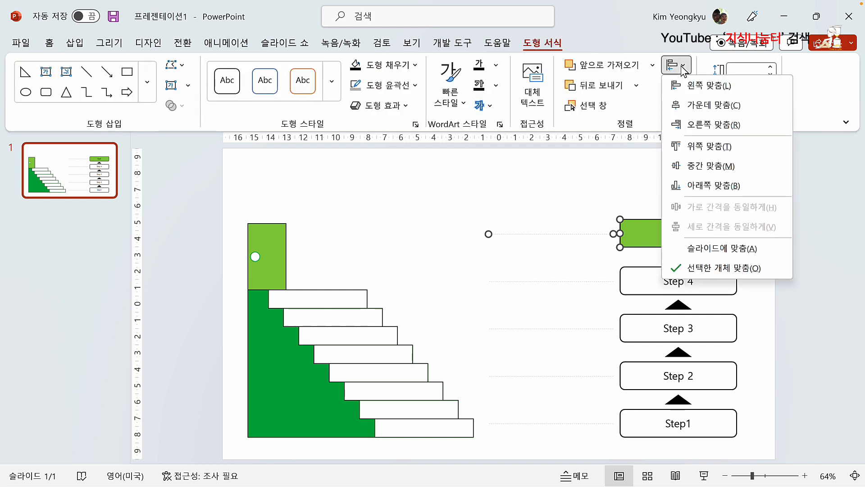
pyautogui.click(695, 166)
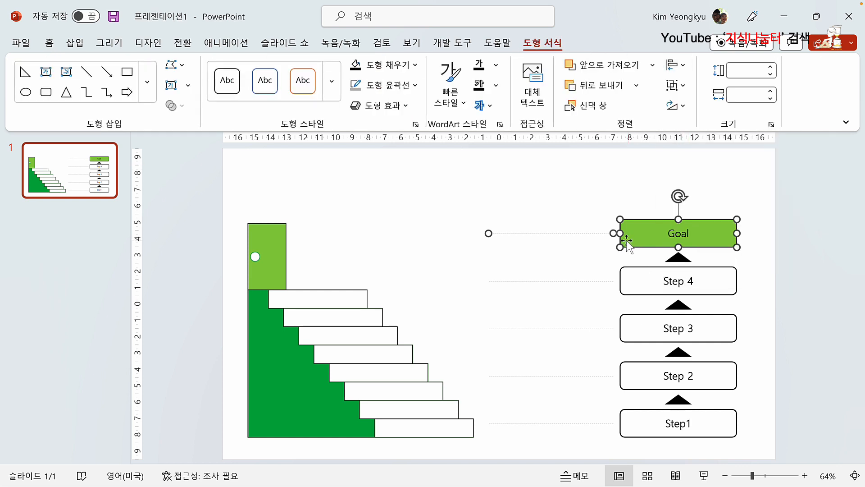
pyautogui.click(513, 407)
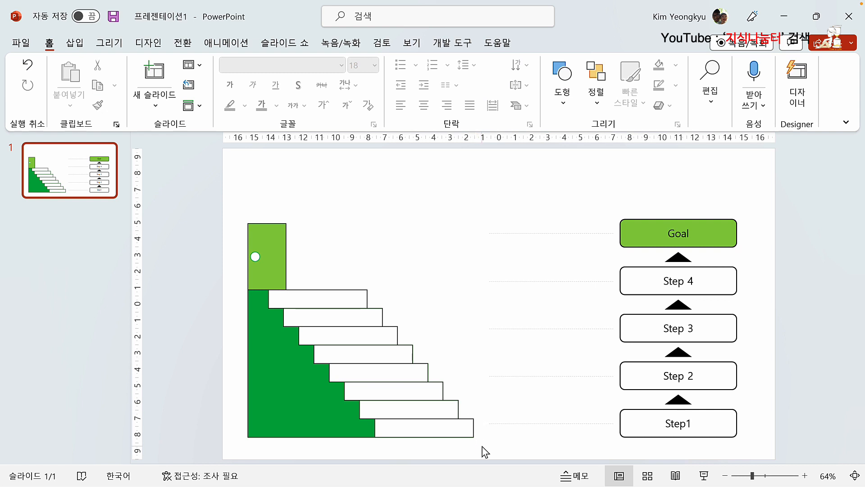
# Align the Step1 box and the dashed line beside it
pyautogui.moveTo(478, 445); pyautogui.dragTo(763, 408)
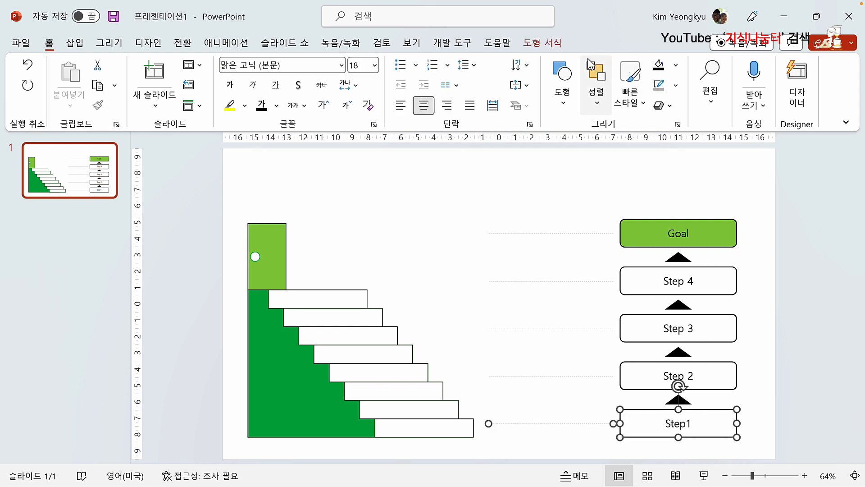
pyautogui.click(596, 81)
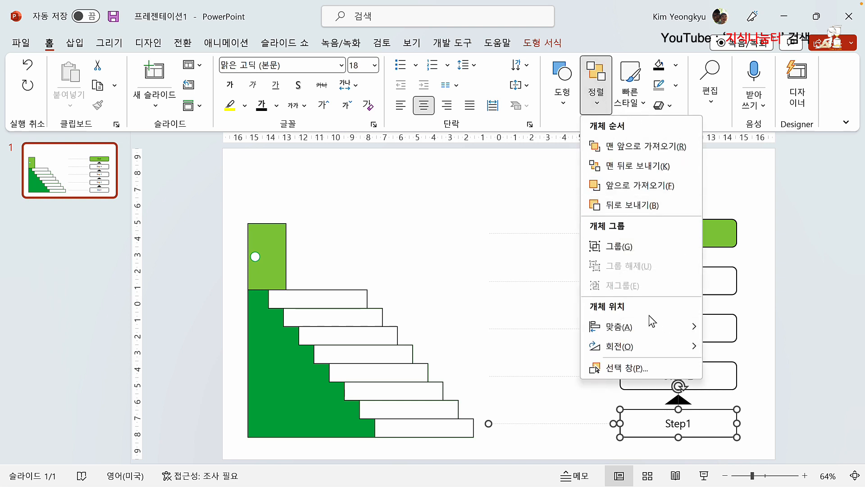